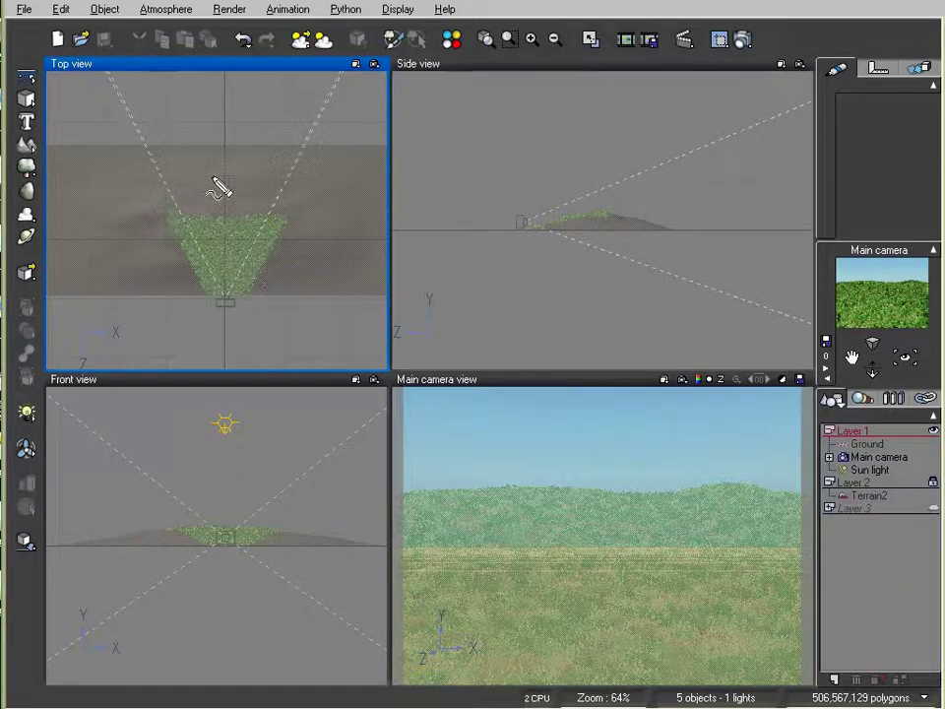
mouse_move(158, 205)
mouse_down()
mouse_move(210, 294)
mouse_move(247, 284)
mouse_move(295, 224)
mouse_move(172, 217)
mouse_up()
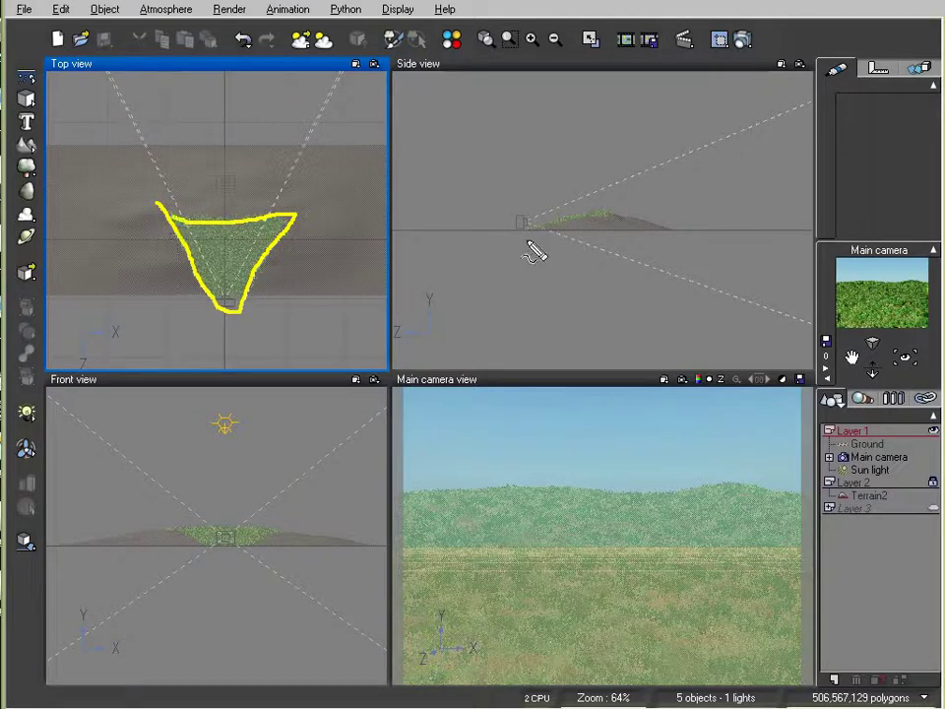
mouse_move(523, 228)
mouse_down()
mouse_move(605, 222)
mouse_move(611, 210)
mouse_move(521, 225)
mouse_move(606, 254)
mouse_move(608, 200)
mouse_up()
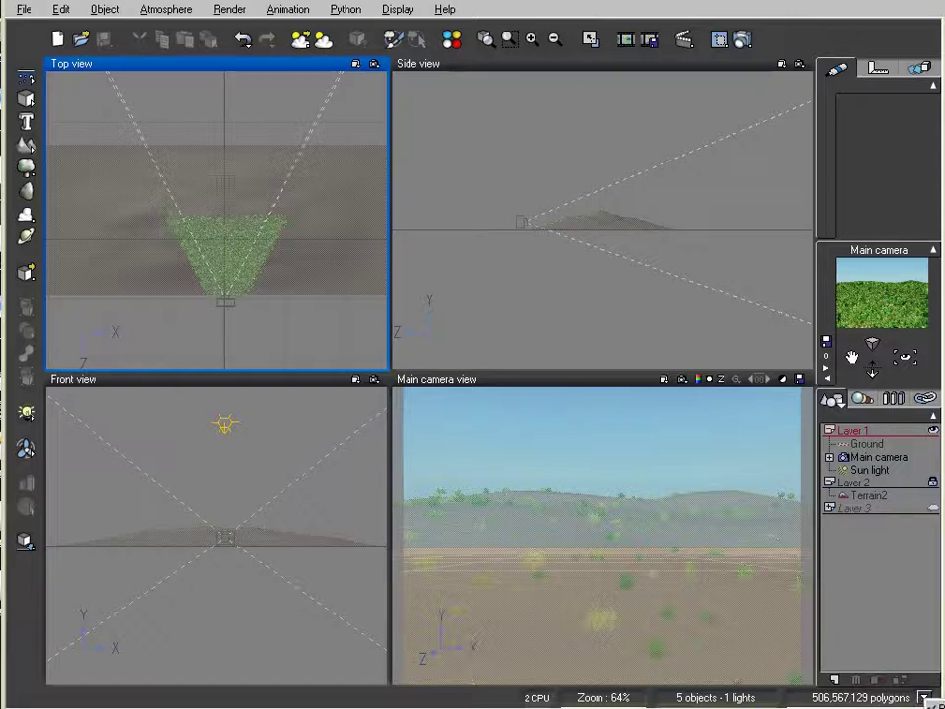
- Switch the polygon readout to free resources and expand the hidden Layer 3, making its cubes visible but locked
click(925, 697)
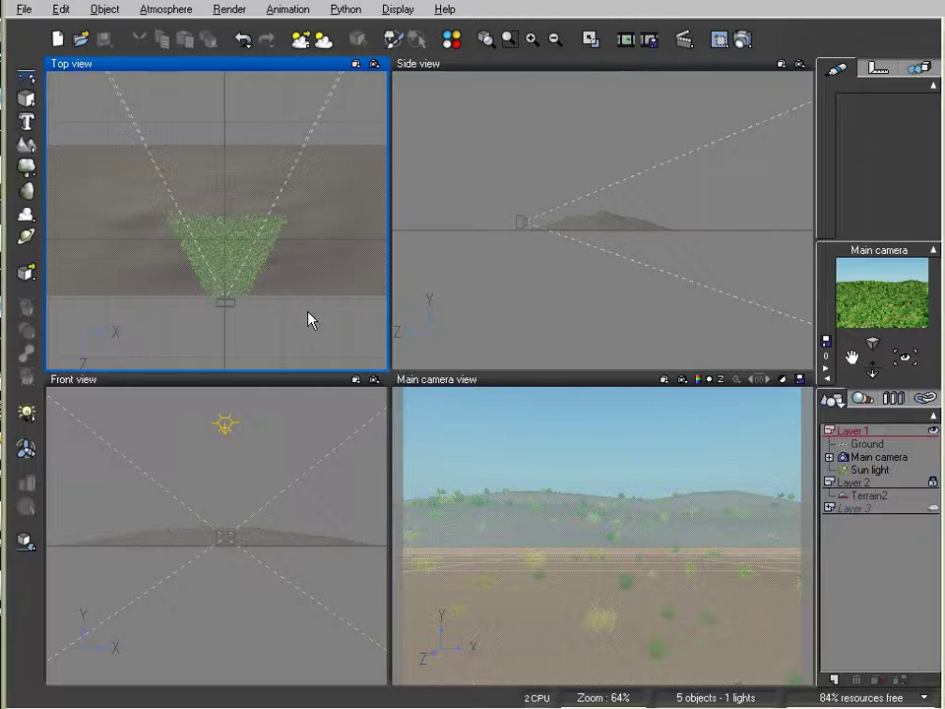
click(828, 507)
click(901, 580)
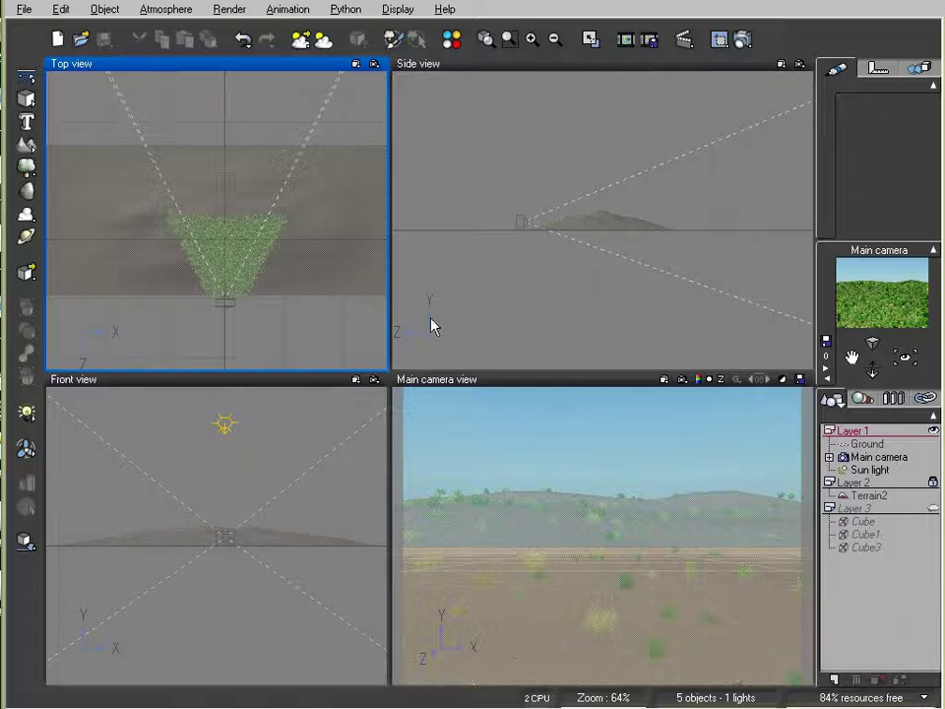
right_drag(326, 318, 321, 317)
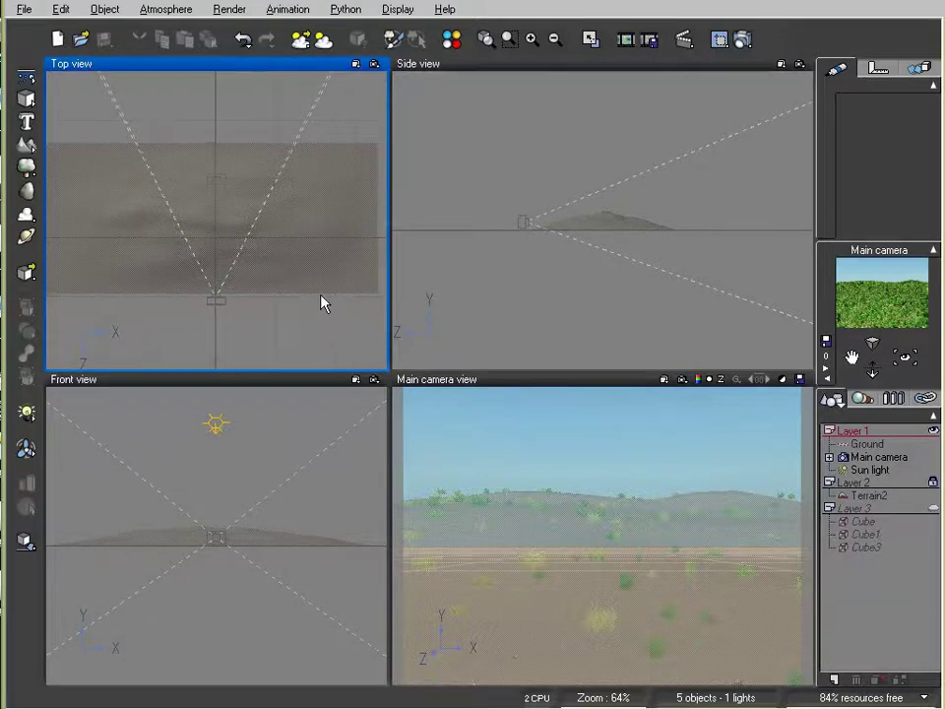
click(933, 509)
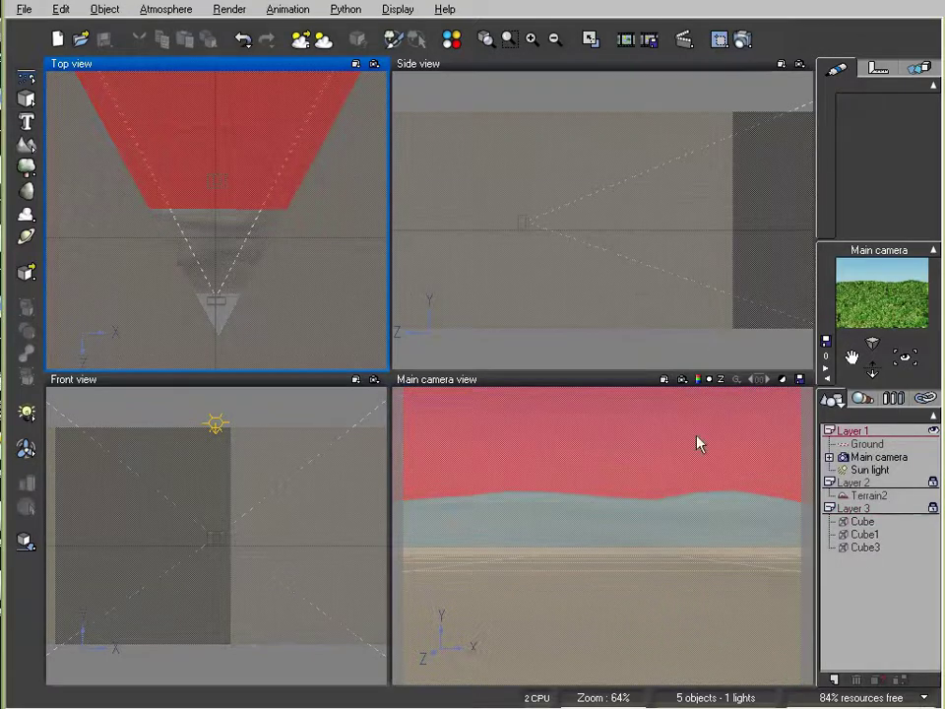
- Examine how the Layer 3 cubes enclose the camera's field of view, selecting Cube, Cube1 and the whole layer in a zoomed-out Top view
click(846, 520)
right_click(342, 332)
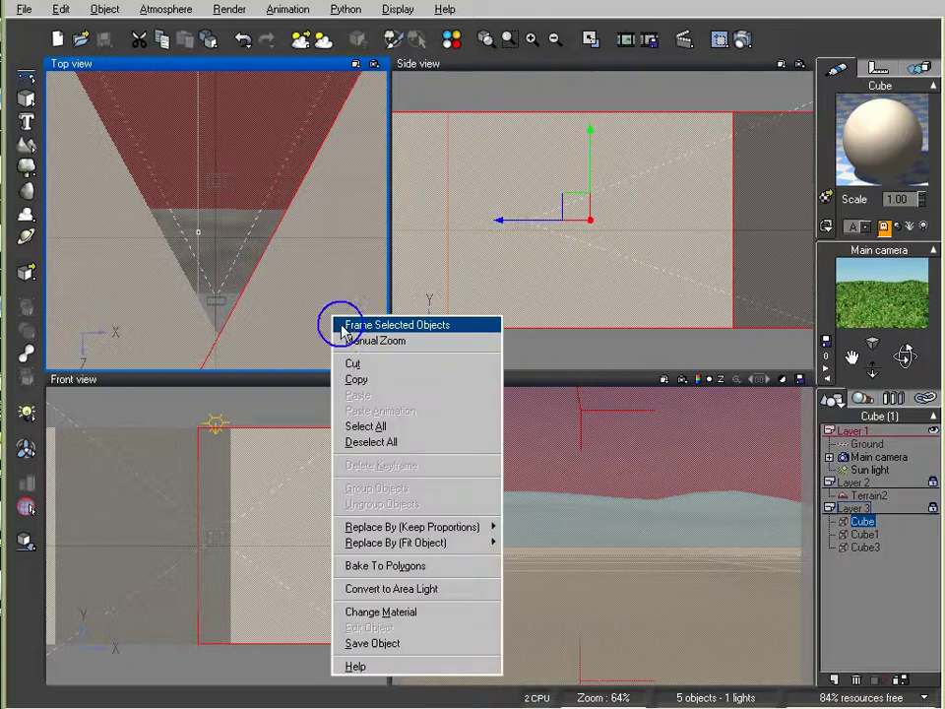
click(357, 343)
right_click(363, 118)
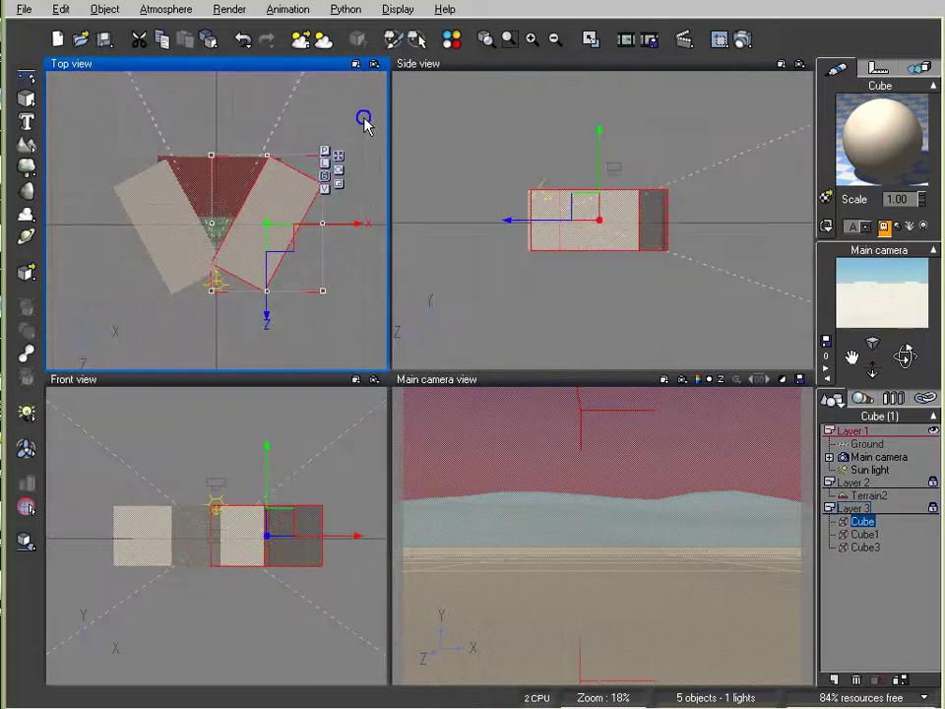
click(334, 126)
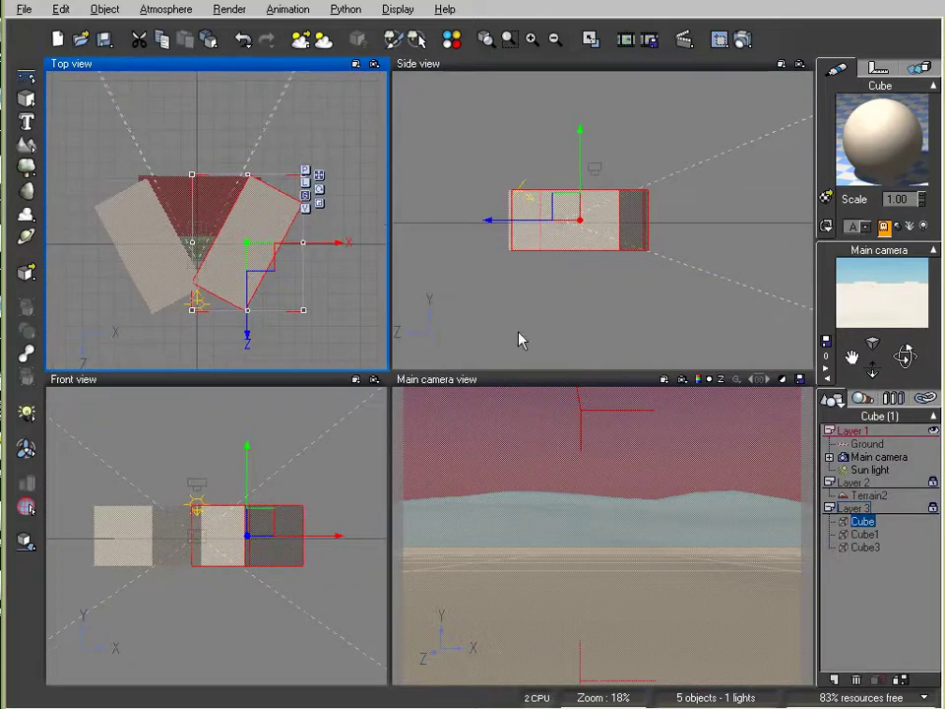
click(863, 534)
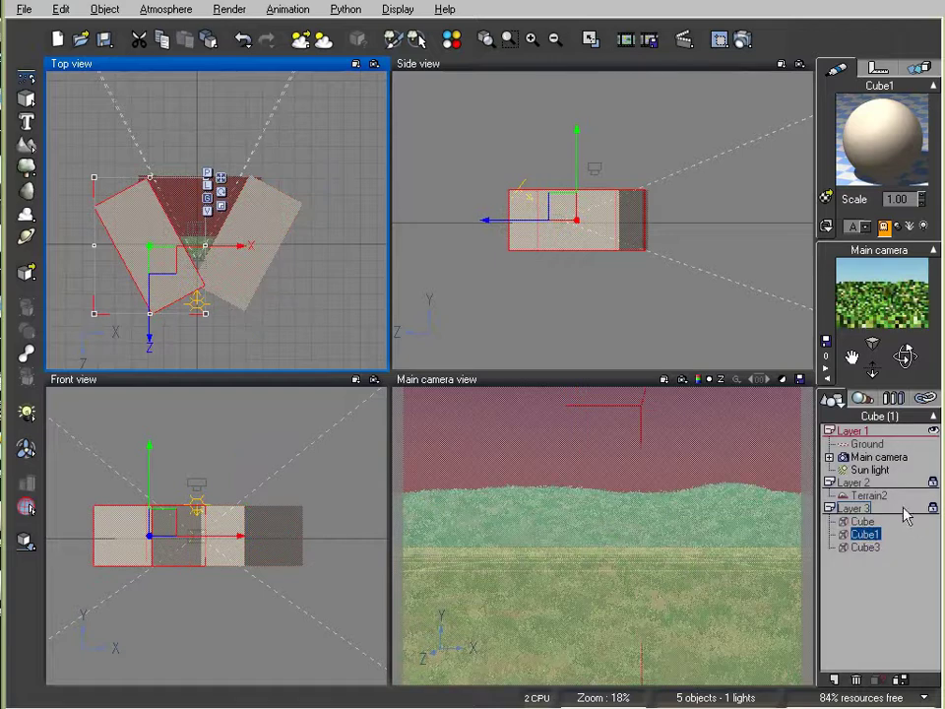
click(852, 508)
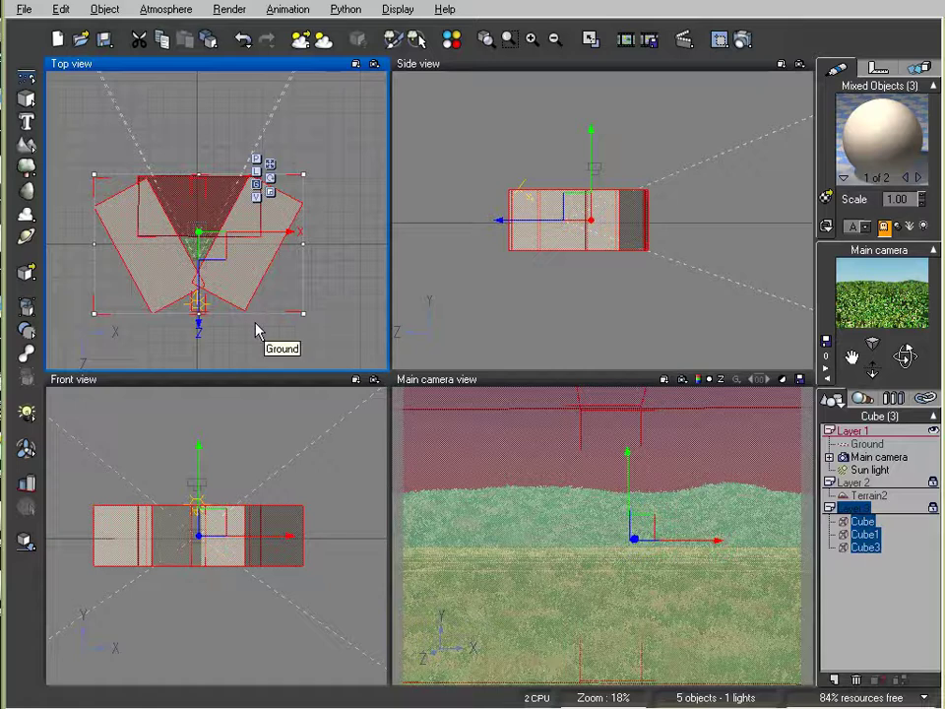
click(328, 145)
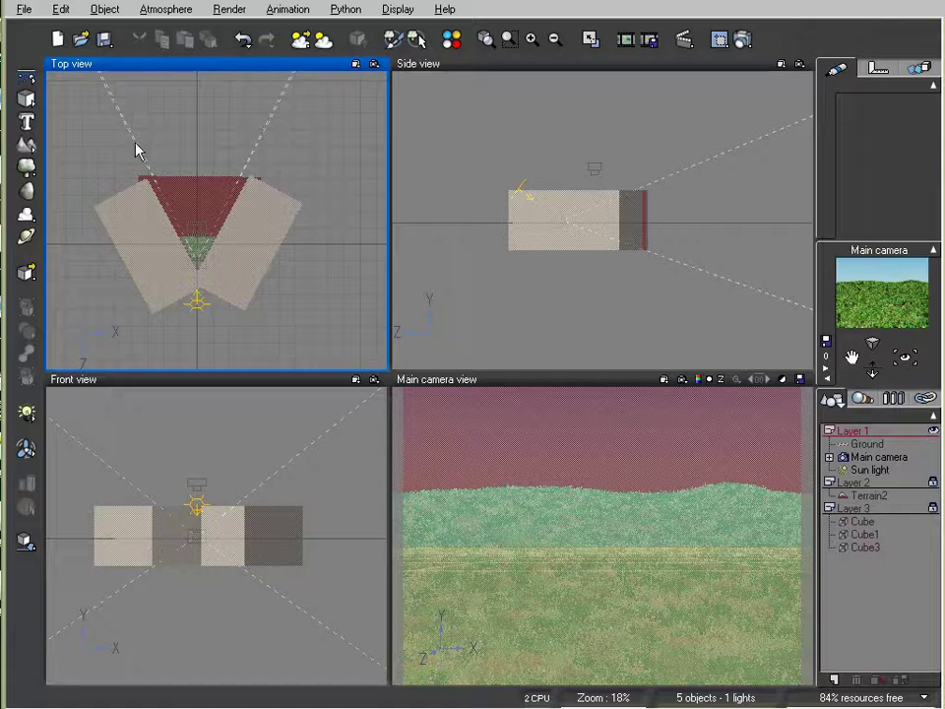
mouse_move(129, 129)
mouse_down()
mouse_move(149, 202)
mouse_move(227, 207)
mouse_move(278, 126)
mouse_move(98, 93)
mouse_move(118, 113)
mouse_up()
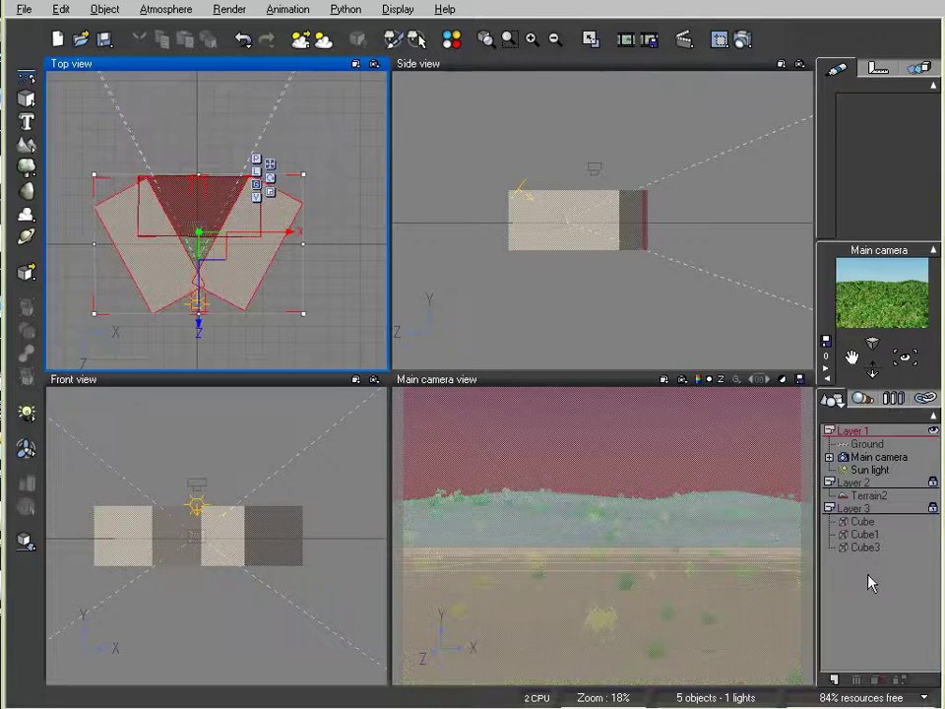
- Review the Decay near foreign objects settings in the density options of Terrain2's EcoSystem material, and close the material editor
click(867, 495)
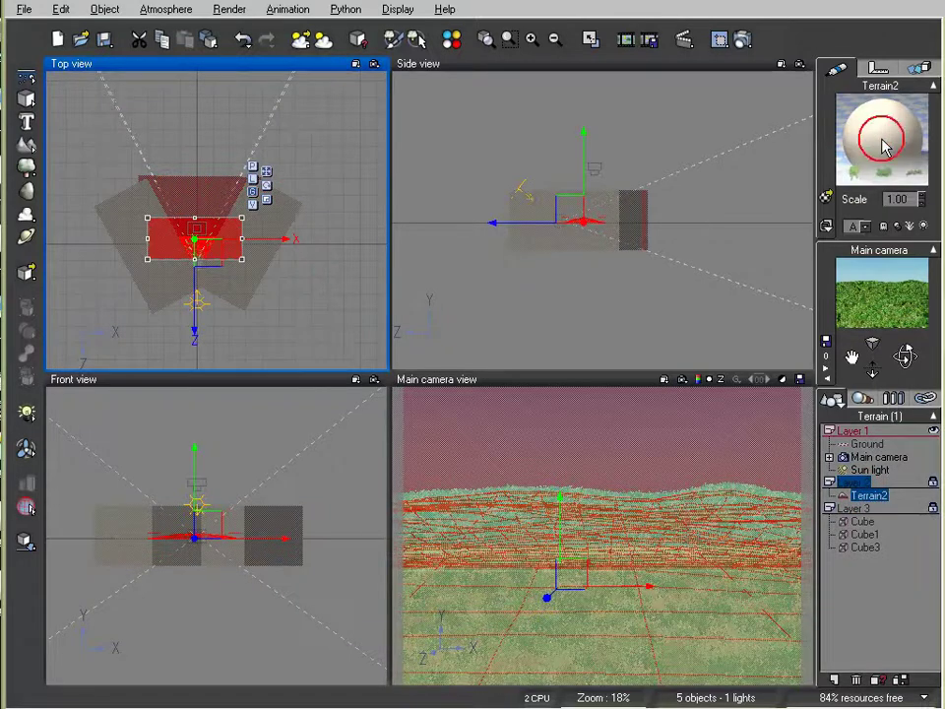
double_click(882, 144)
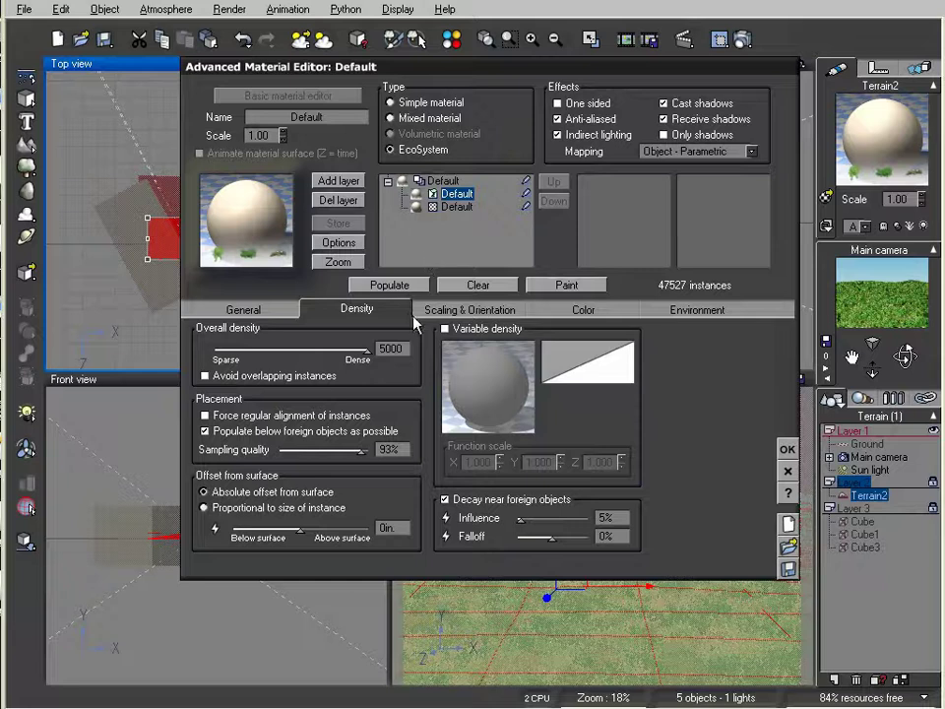
drag(421, 71, 650, 3)
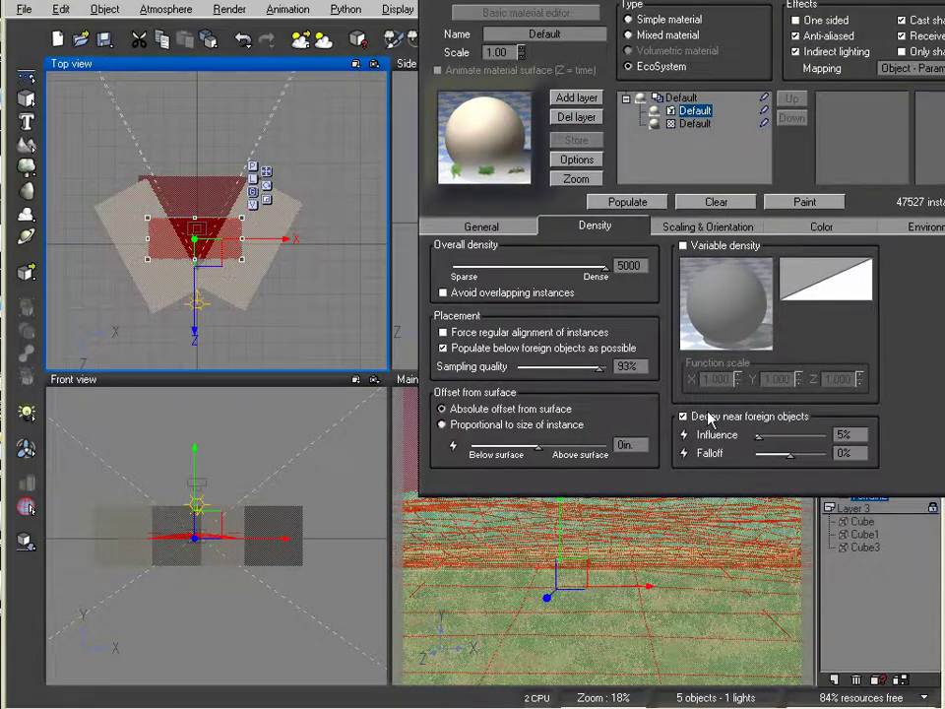
mouse_move(707, 375)
mouse_down()
mouse_move(814, 472)
mouse_move(735, 363)
mouse_move(657, 384)
mouse_up()
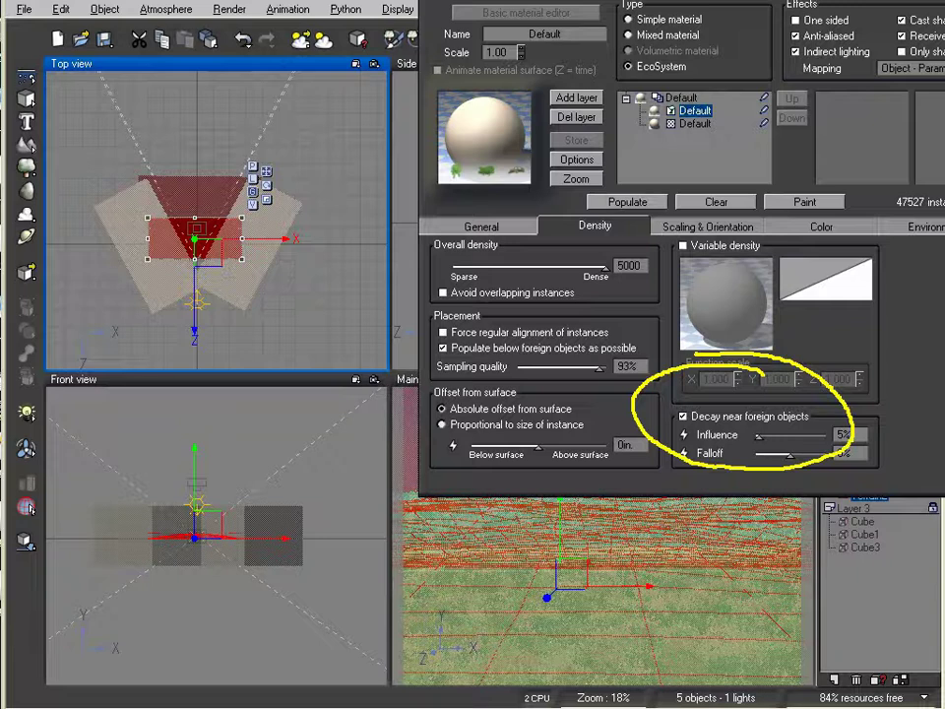
key(Escape)
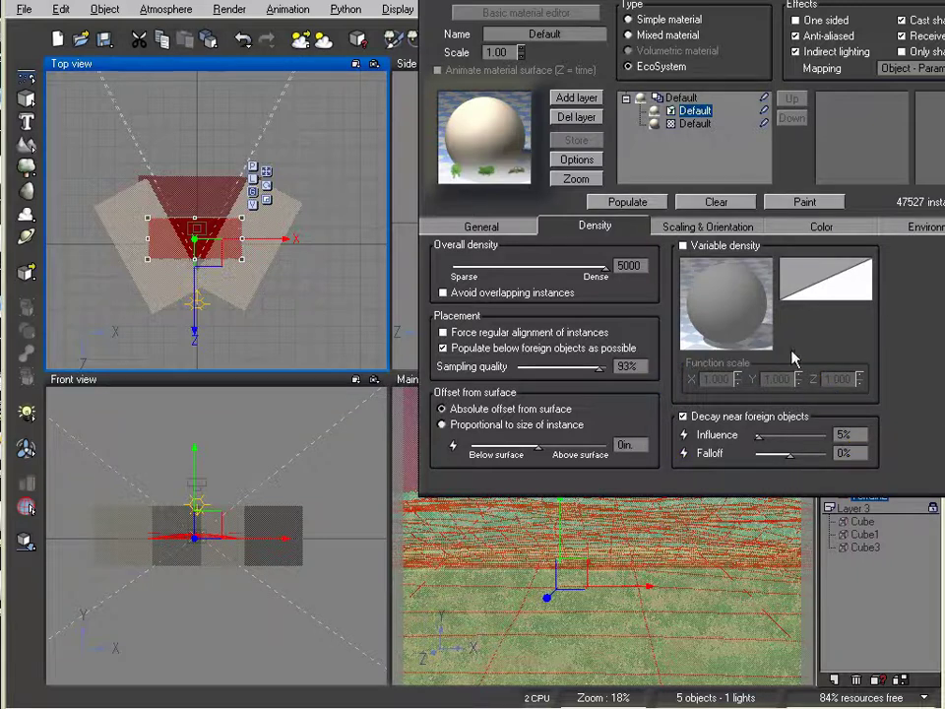
click(683, 416)
key(Return)
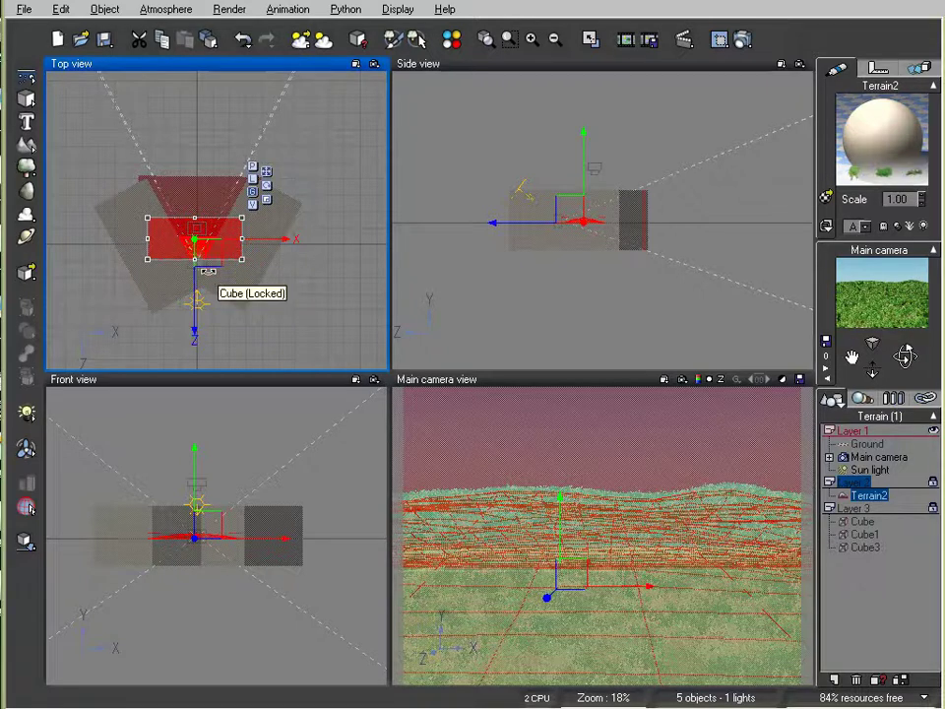
- Select all Layer 3 cubes, inspect the populated terrain between them up close in the Top view, and clear the selection
click(842, 509)
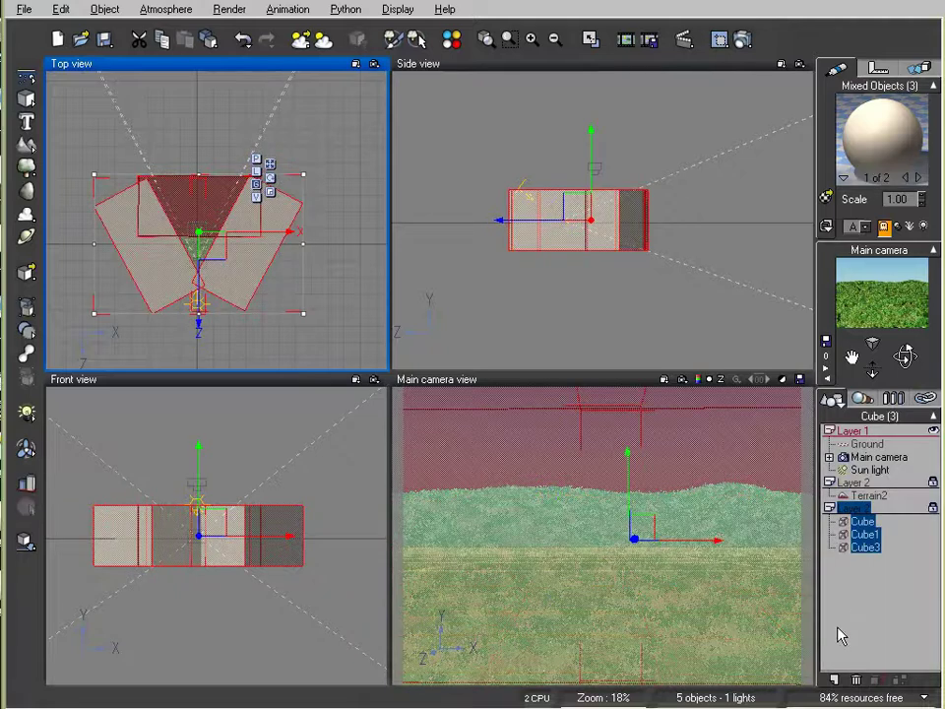
right_click(243, 282)
click(258, 293)
right_click(295, 309)
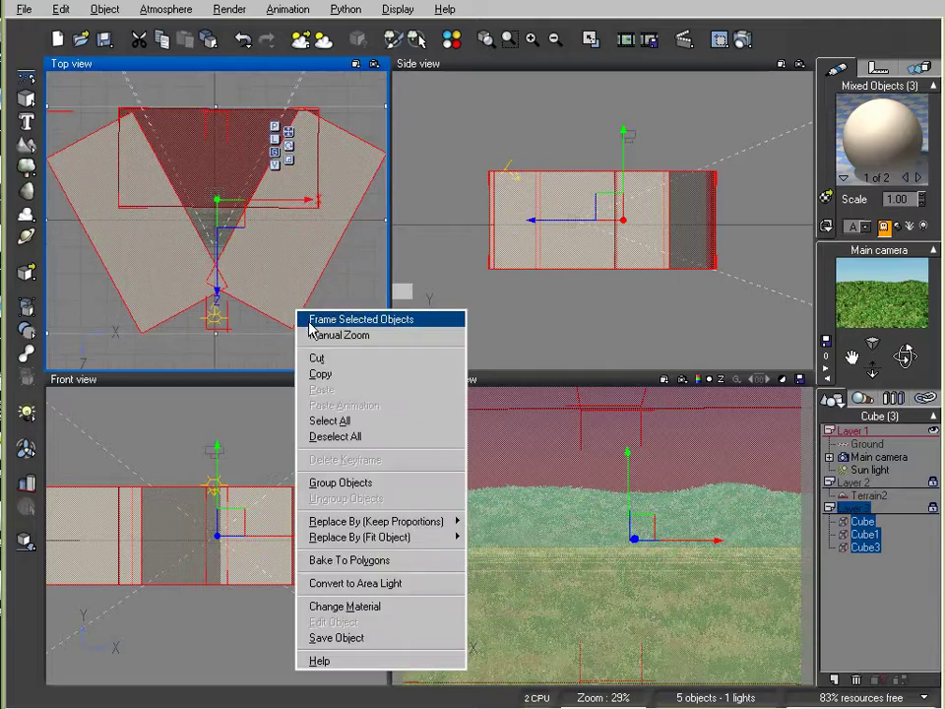
click(307, 334)
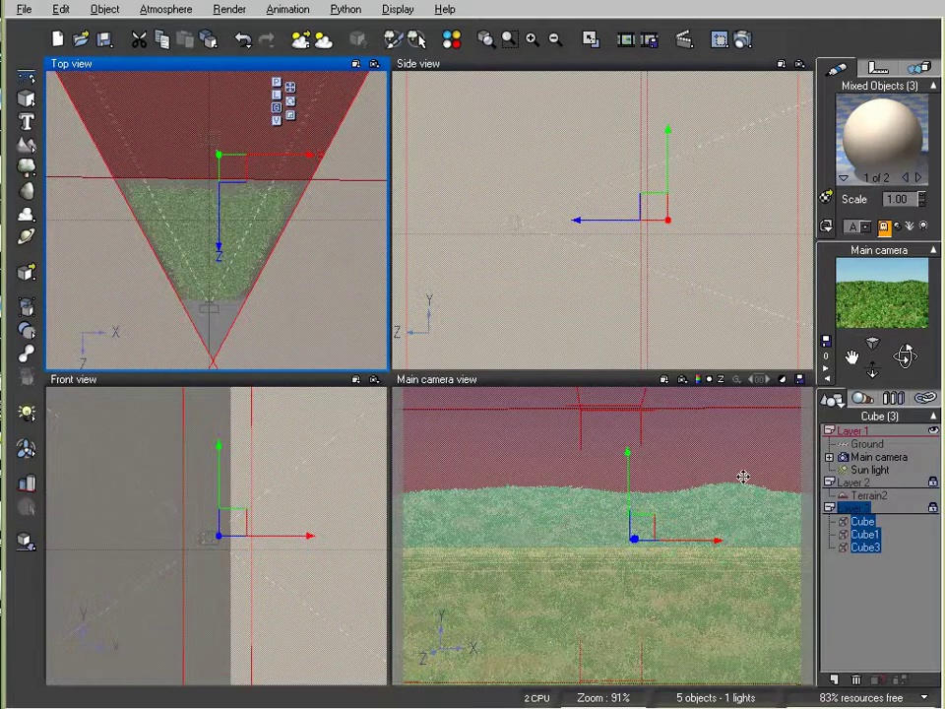
click(882, 605)
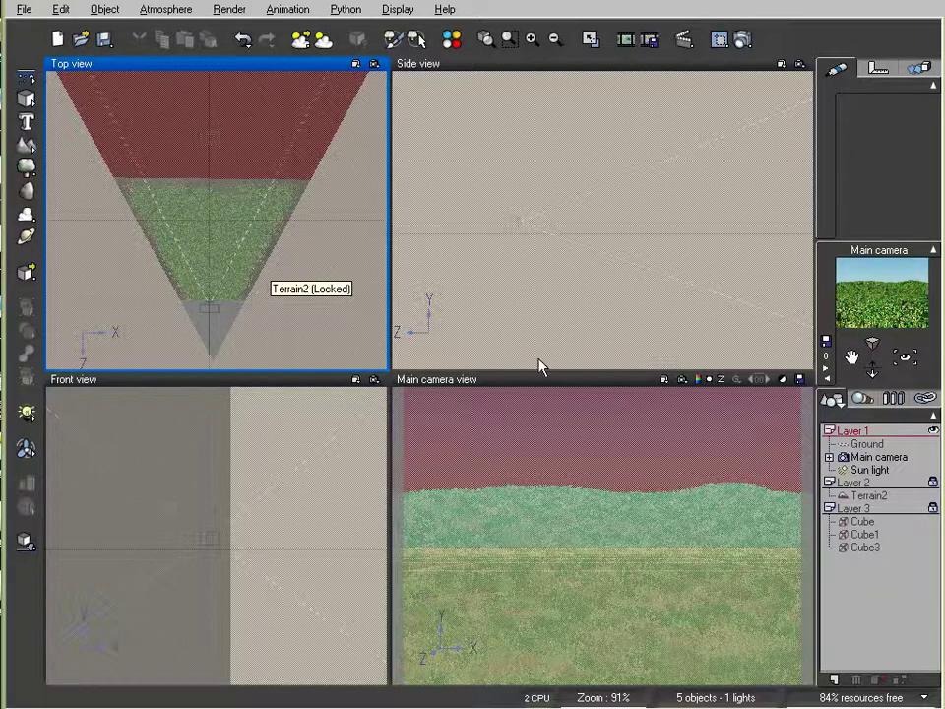
- Widen the Top view and inspect the edges of the plant population along the cubes at closer range
click(312, 217)
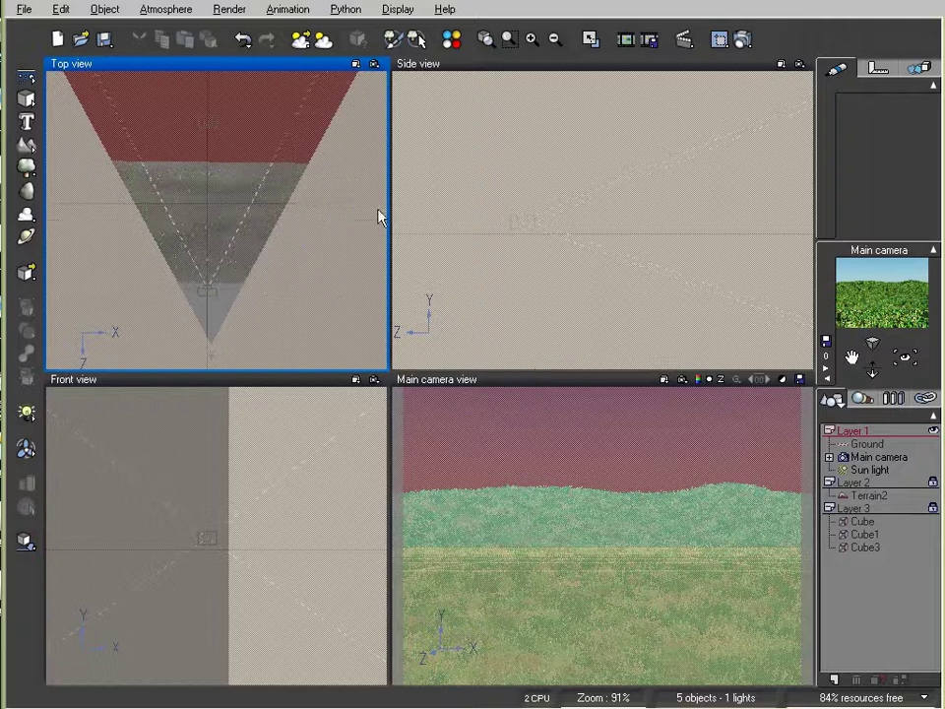
drag(388, 211, 482, 218)
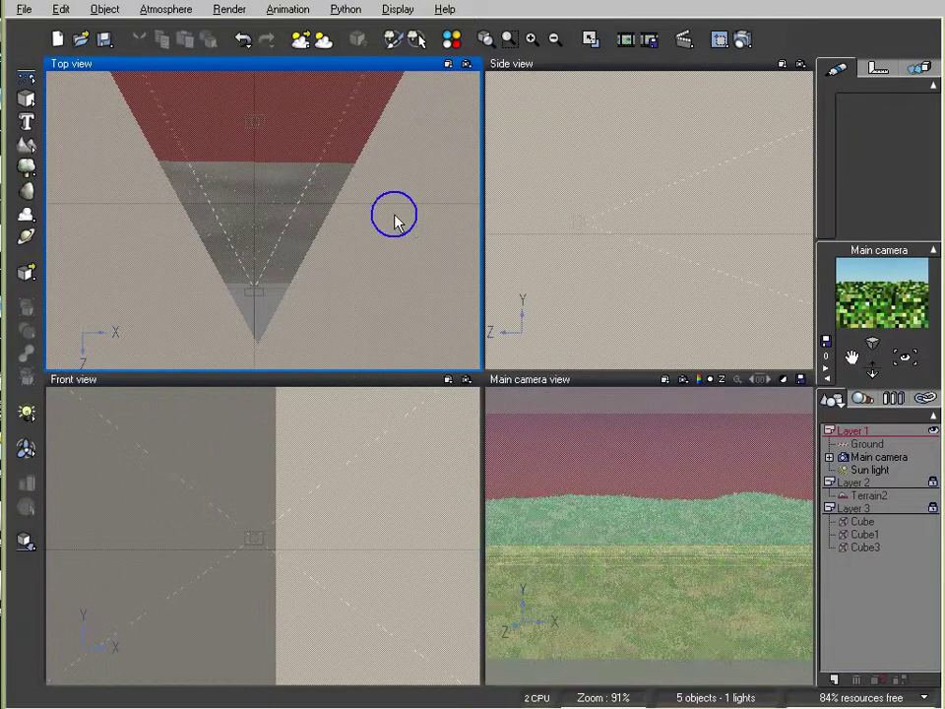
right_click(393, 214)
click(434, 241)
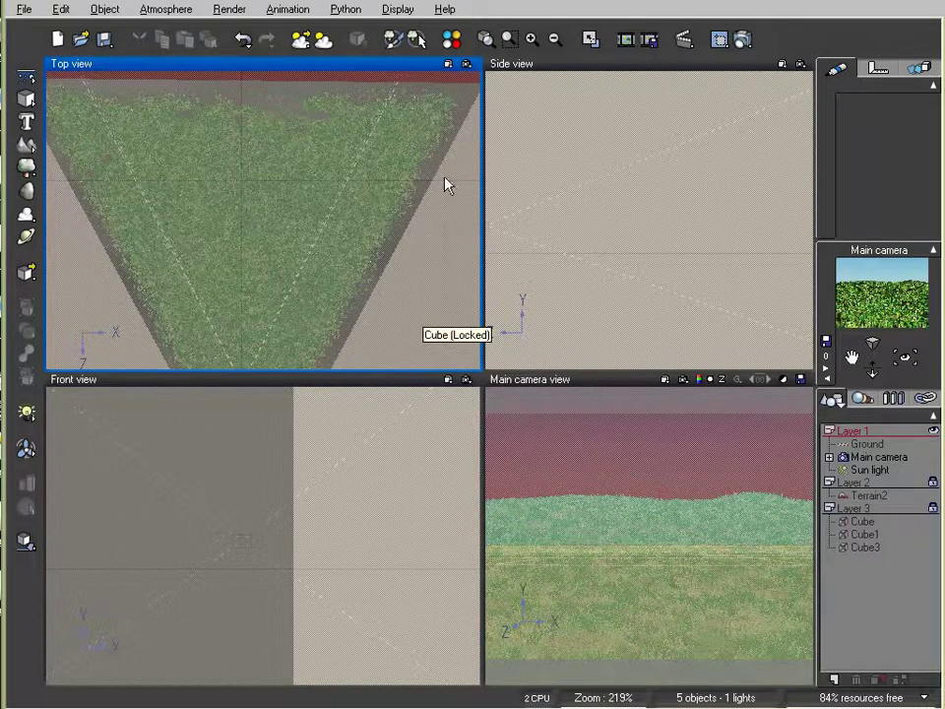
mouse_move(440, 173)
mouse_down()
mouse_move(372, 315)
mouse_move(498, 192)
mouse_move(503, 107)
mouse_up()
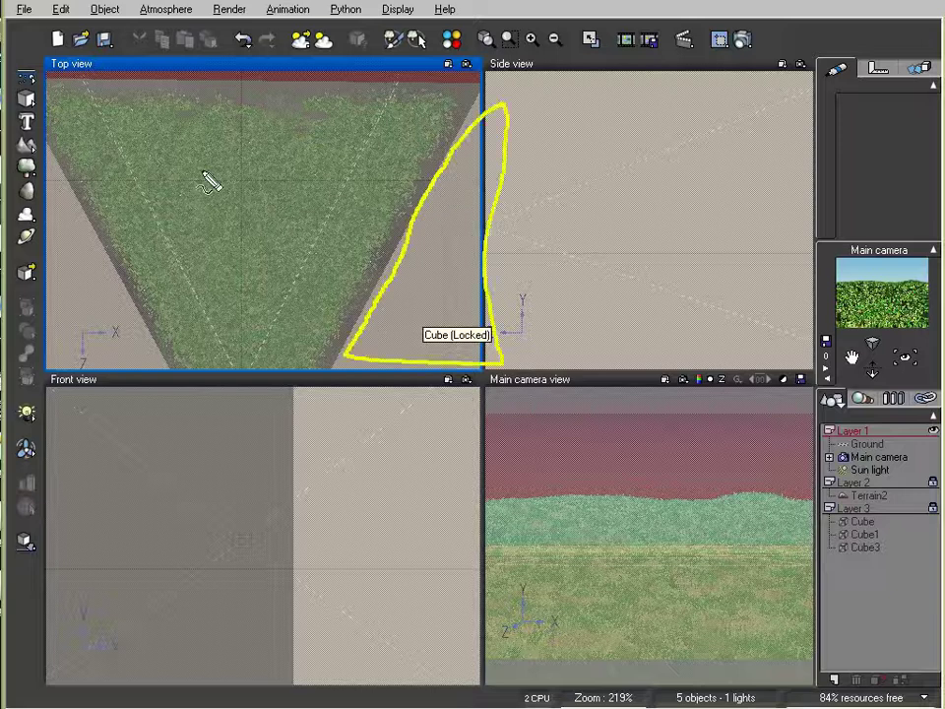
mouse_move(45, 145)
mouse_down()
mouse_move(150, 321)
mouse_move(80, 378)
mouse_move(50, 157)
mouse_up()
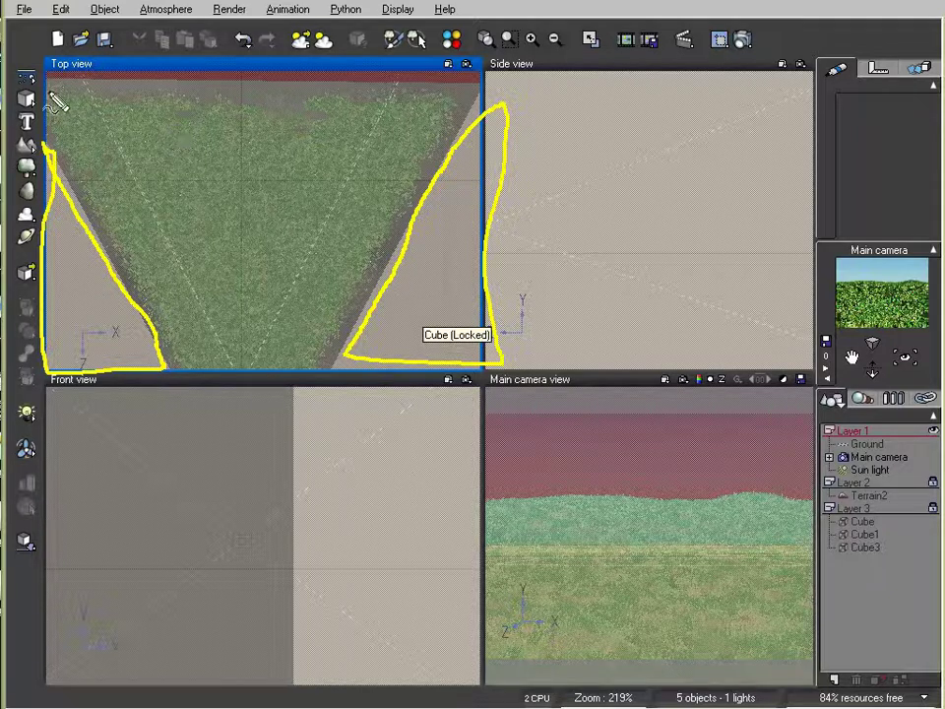
drag(49, 91, 447, 104)
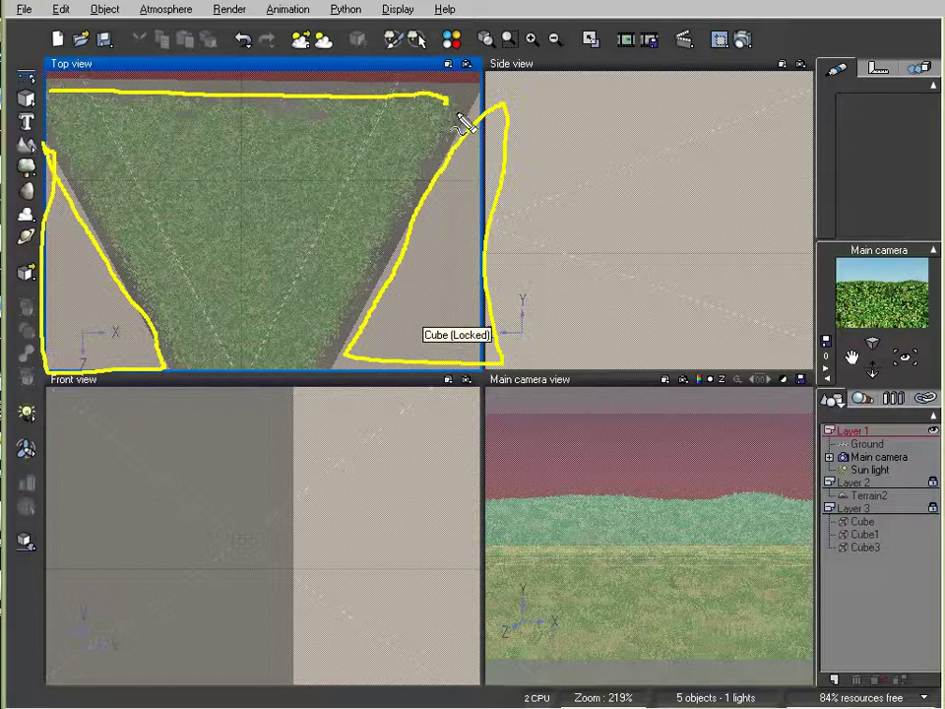
mouse_move(460, 116)
mouse_down()
mouse_move(413, 233)
mouse_move(335, 360)
mouse_up()
mouse_move(55, 145)
mouse_down()
mouse_move(118, 287)
mouse_move(159, 350)
mouse_up()
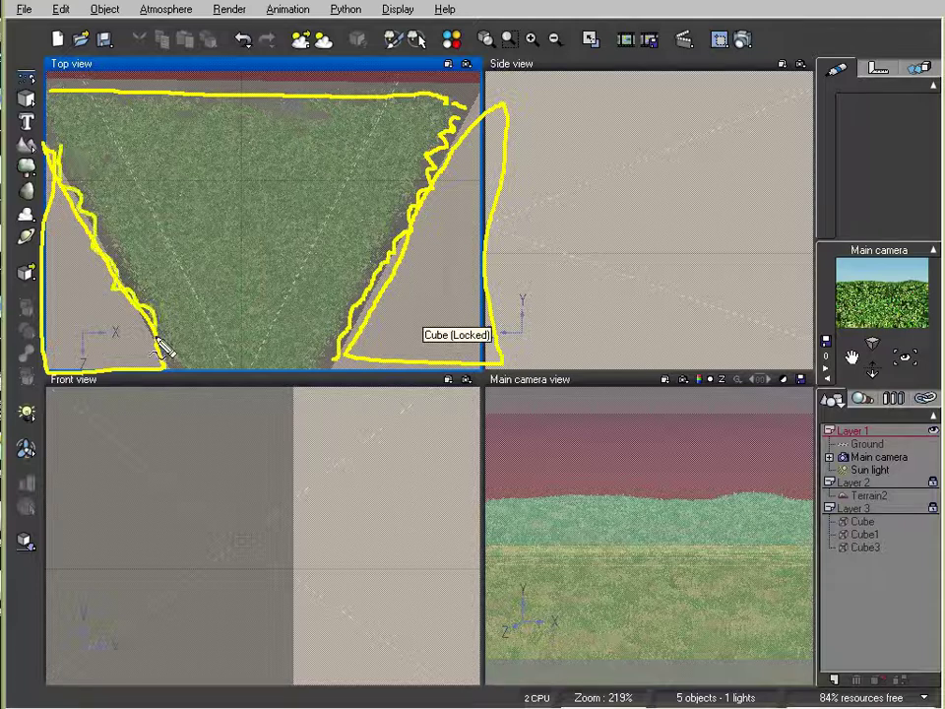
mouse_move(110, 189)
mouse_down()
mouse_move(87, 216)
mouse_move(93, 169)
mouse_move(130, 211)
mouse_move(122, 265)
mouse_move(155, 337)
mouse_up()
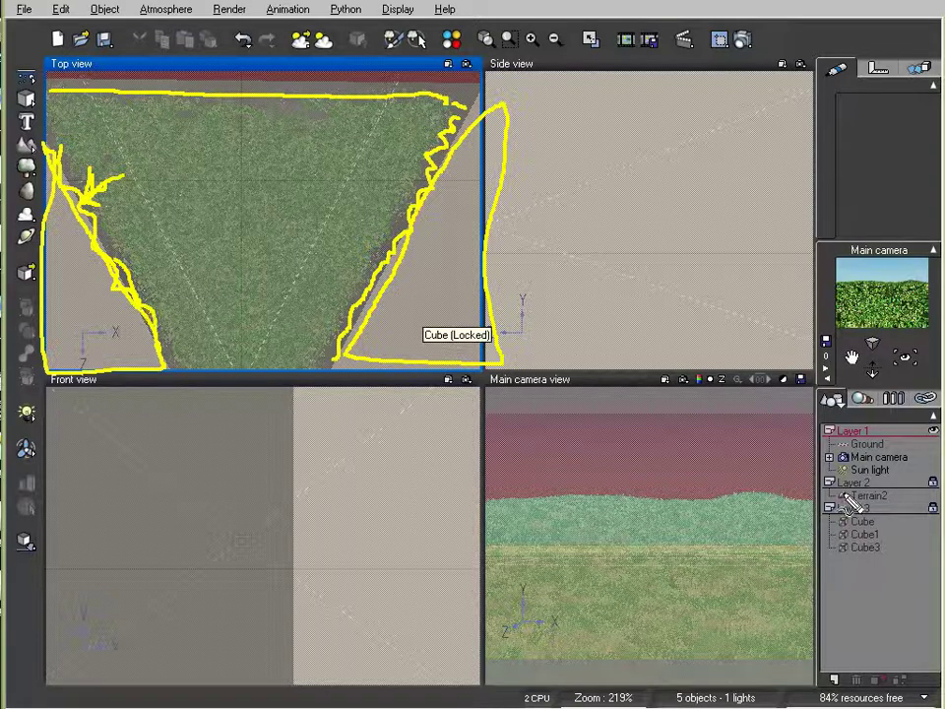
key(Escape)
- Reopen Terrain2's EcoSystem material and check the Influence and Falloff values for decay near foreign objects
click(846, 498)
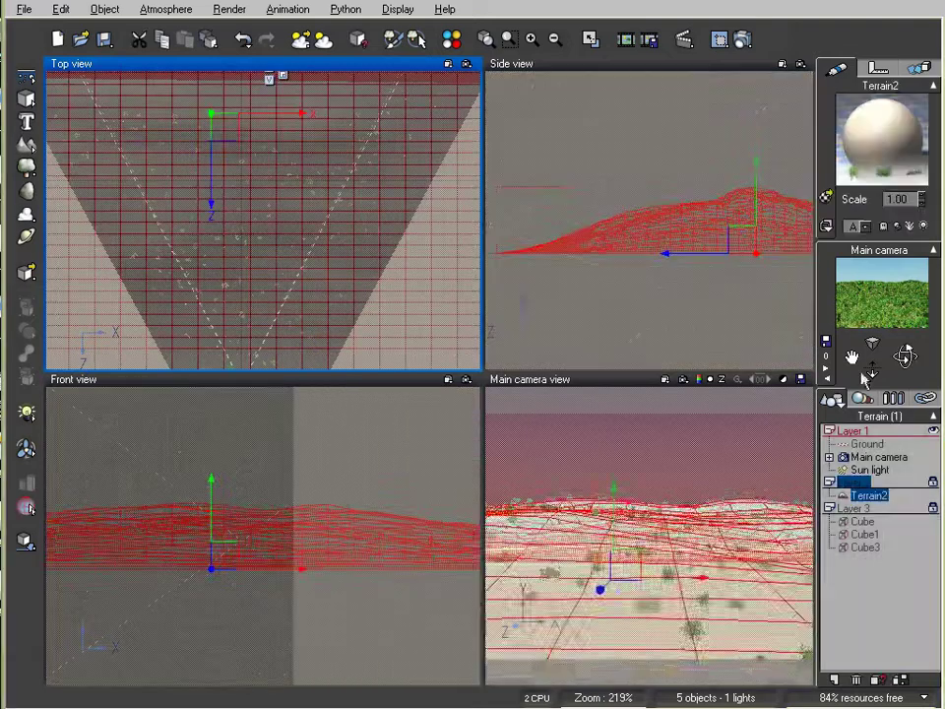
double_click(865, 137)
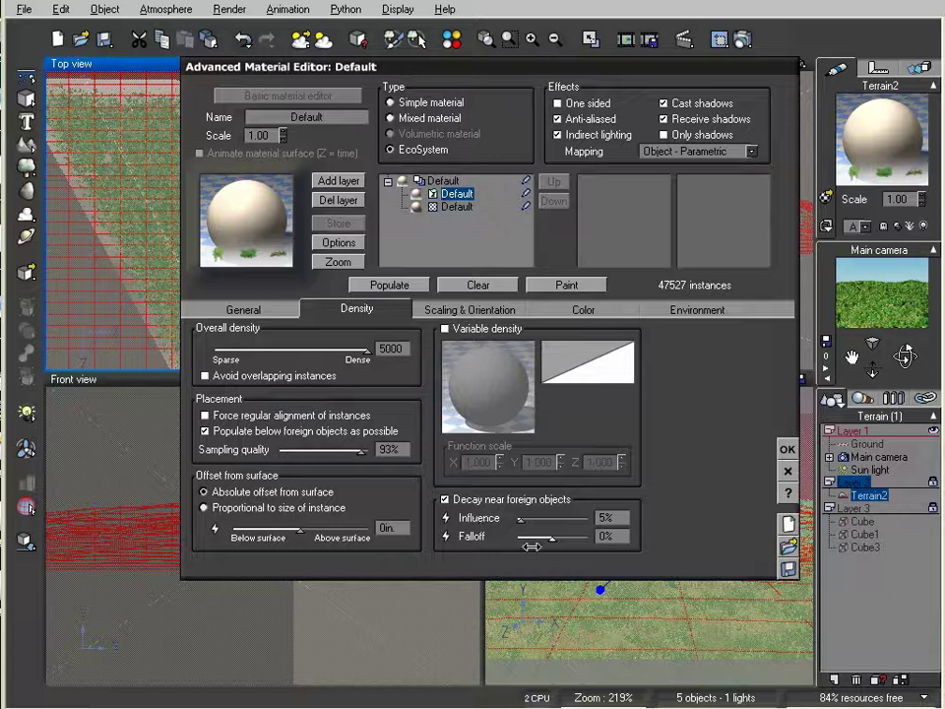
drag(495, 71, 786, 0)
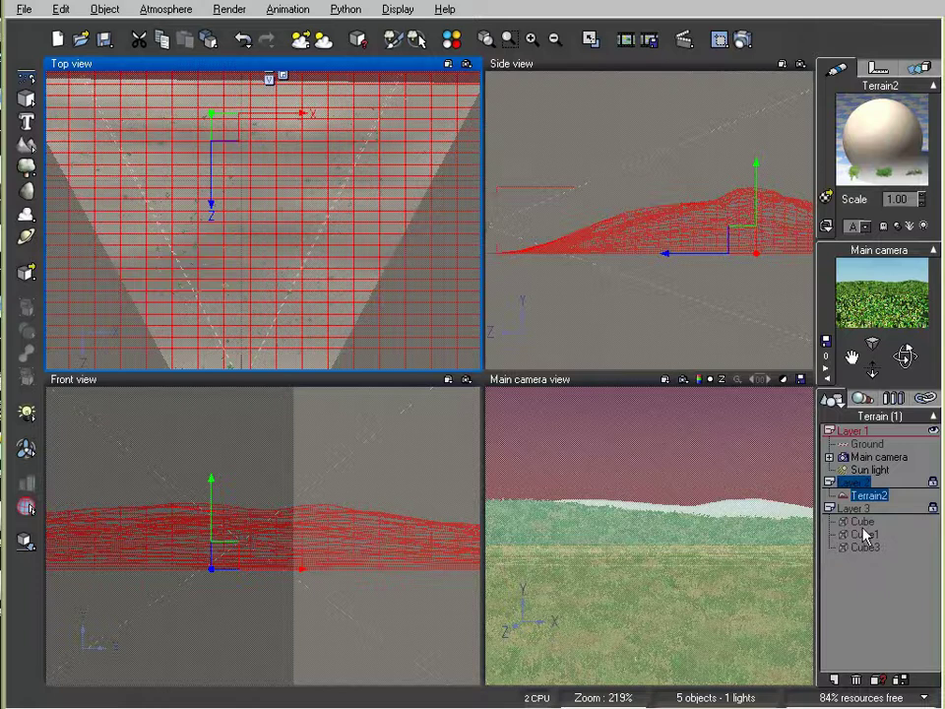
- Select Cube and Cube1 individually in Layer 3 to identify the boundary boxes beside the camera's view
click(863, 524)
click(865, 534)
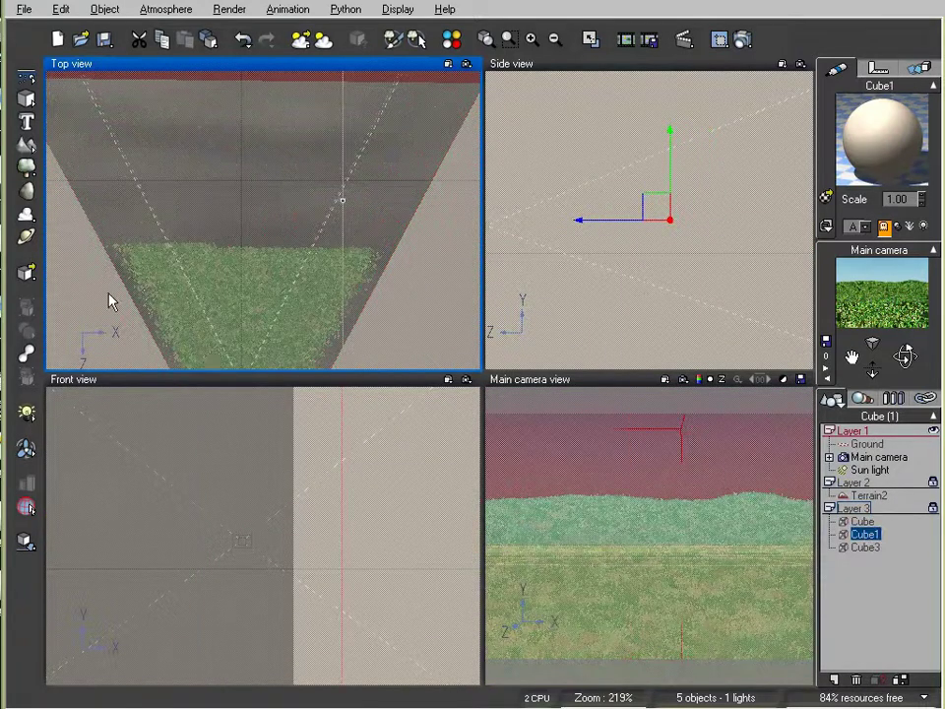
- Move Cube1 and Cube inward in the Top view so their inner faces lie along the two edges of the camera's view
right_drag(236, 154, 253, 150)
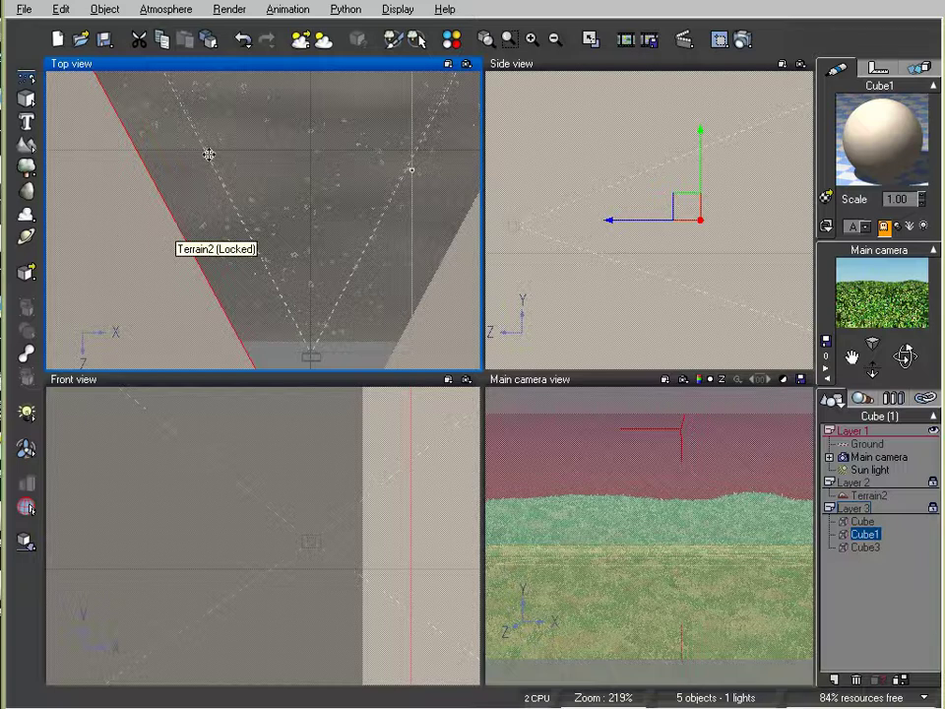
drag(94, 205, 63, 266)
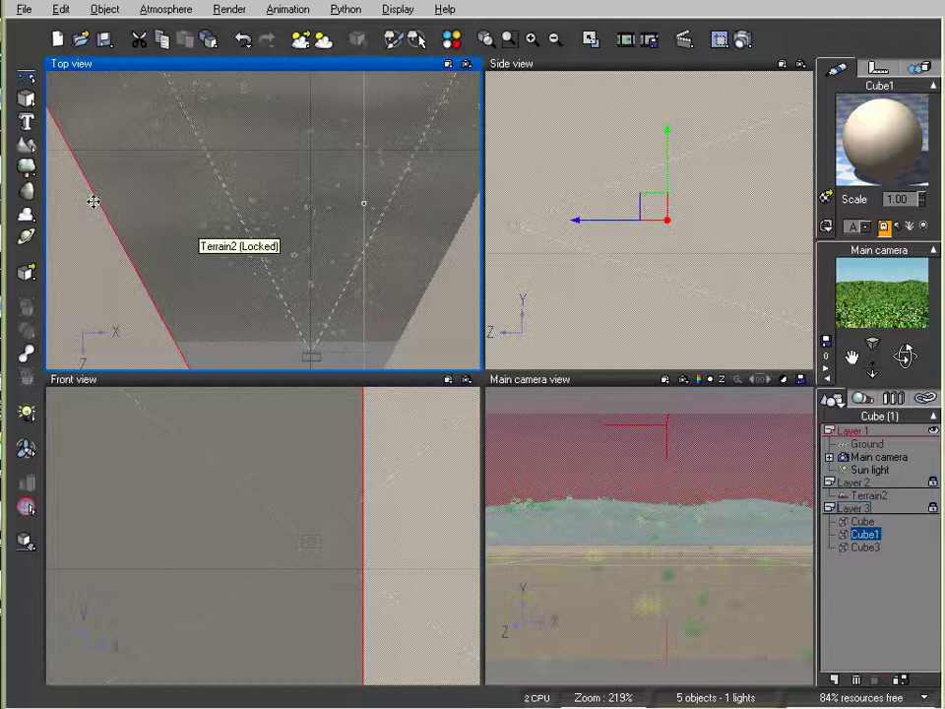
mouse_move(86, 245)
mouse_down()
mouse_move(151, 228)
mouse_move(186, 238)
mouse_move(178, 221)
mouse_move(198, 217)
mouse_up()
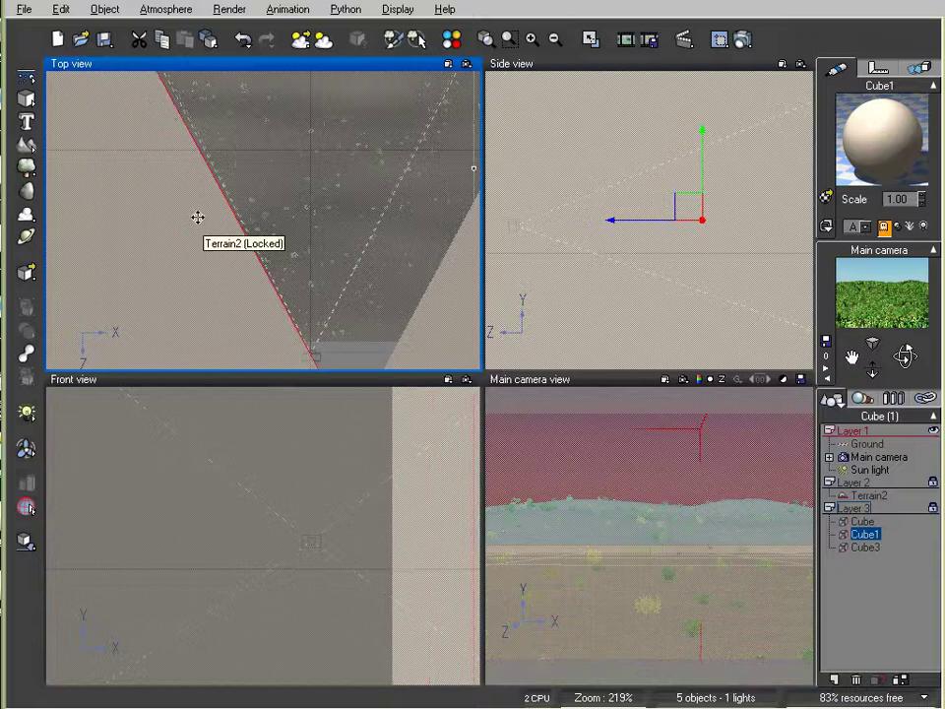
click(862, 521)
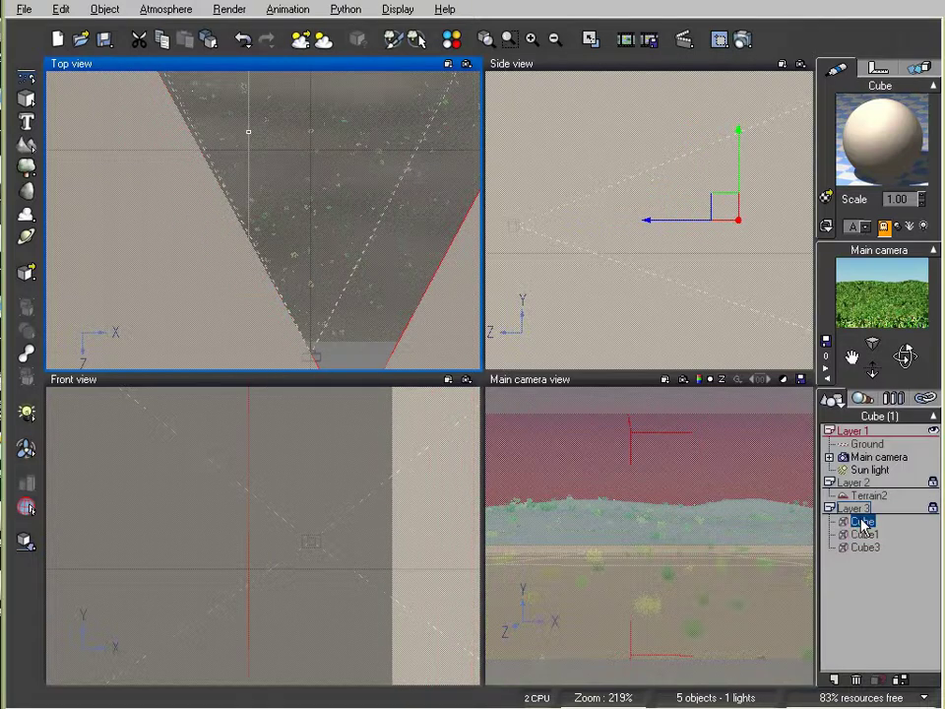
drag(432, 311, 388, 288)
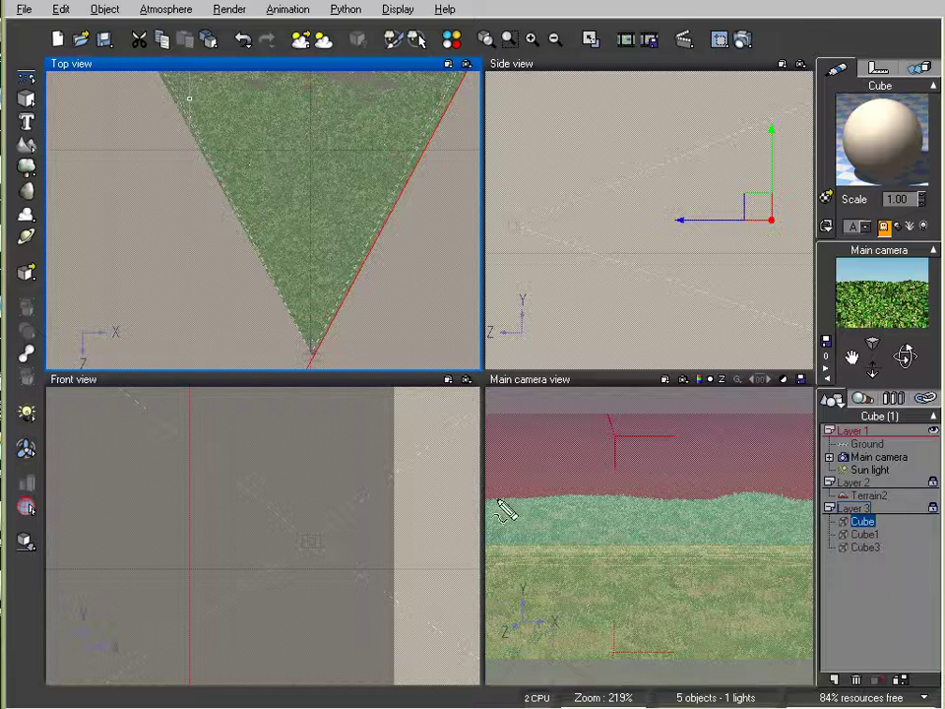
drag(496, 504, 499, 656)
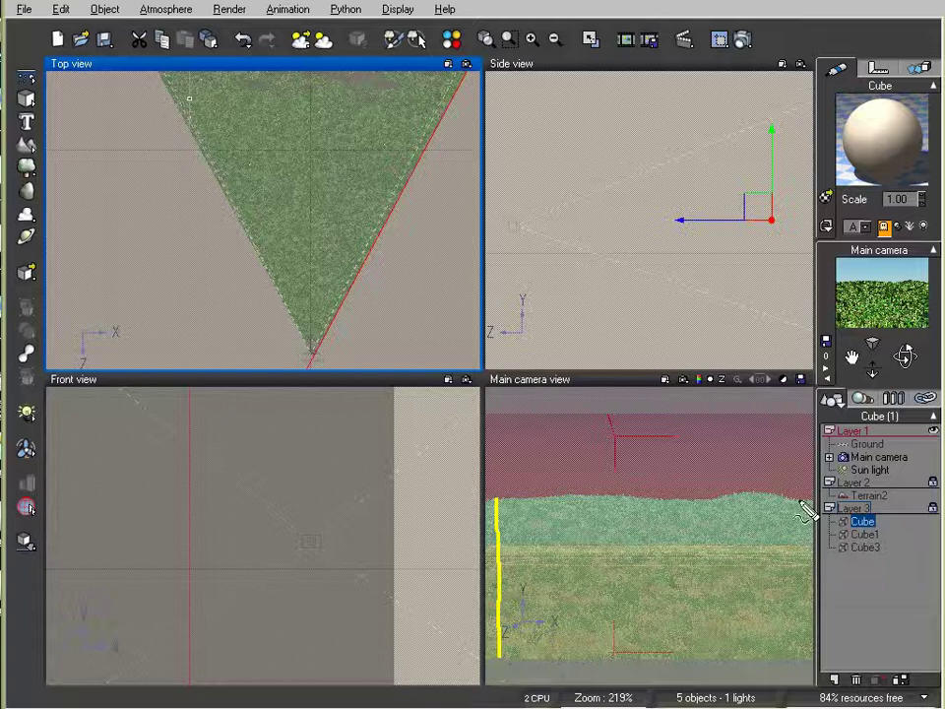
drag(795, 501, 795, 660)
drag(797, 540, 796, 501)
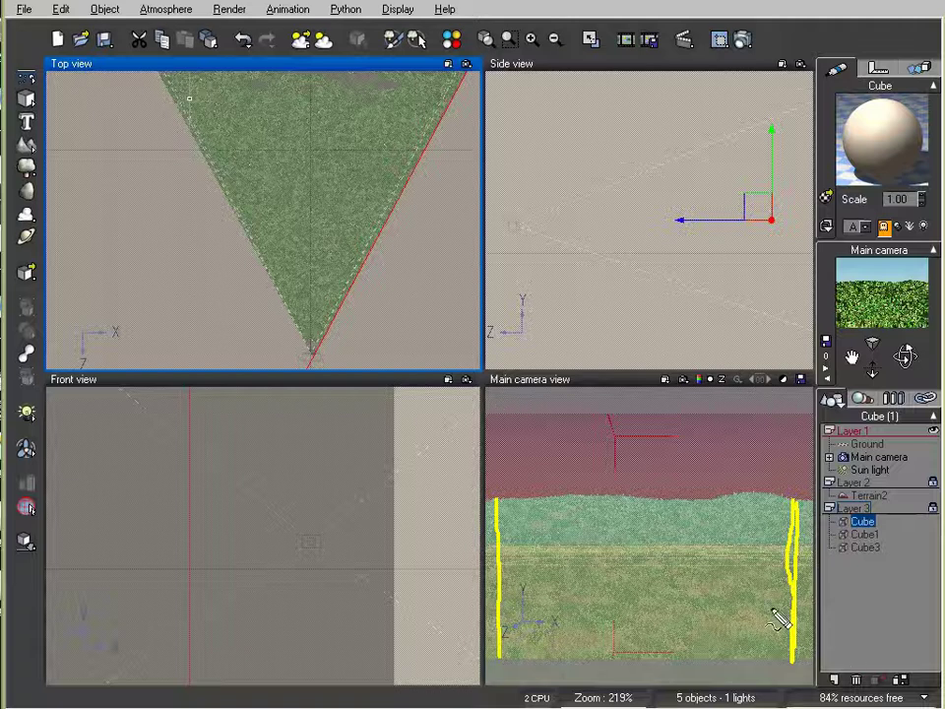
mouse_move(499, 507)
mouse_down()
mouse_move(588, 532)
mouse_move(729, 533)
mouse_move(717, 561)
mouse_move(761, 626)
mouse_move(689, 573)
mouse_move(552, 534)
mouse_move(583, 665)
mouse_move(699, 502)
mouse_move(742, 607)
mouse_move(812, 522)
mouse_move(810, 645)
mouse_up()
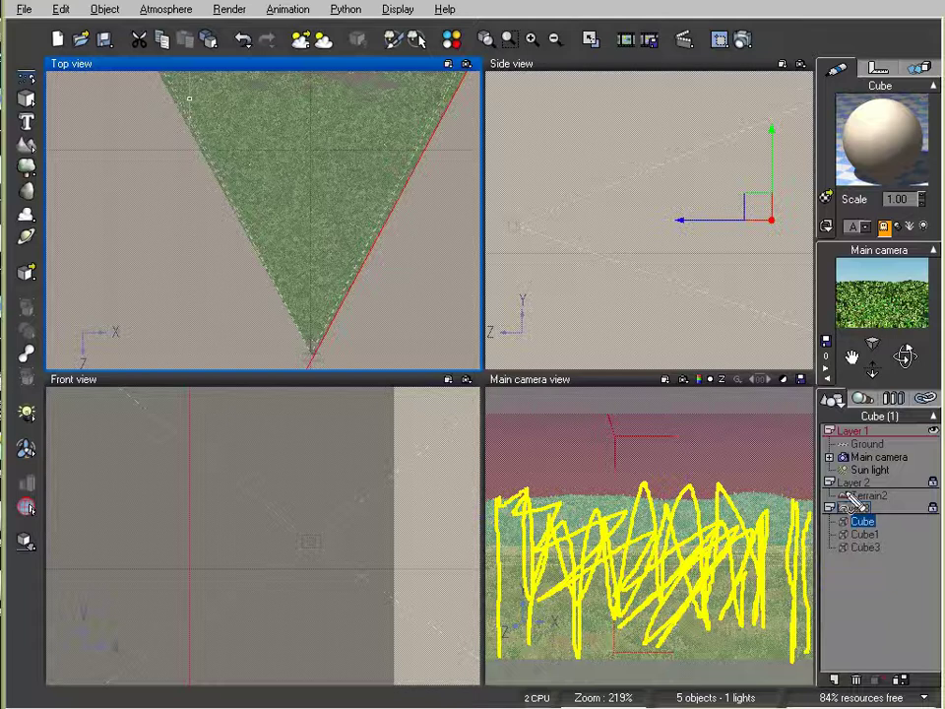
key(Escape)
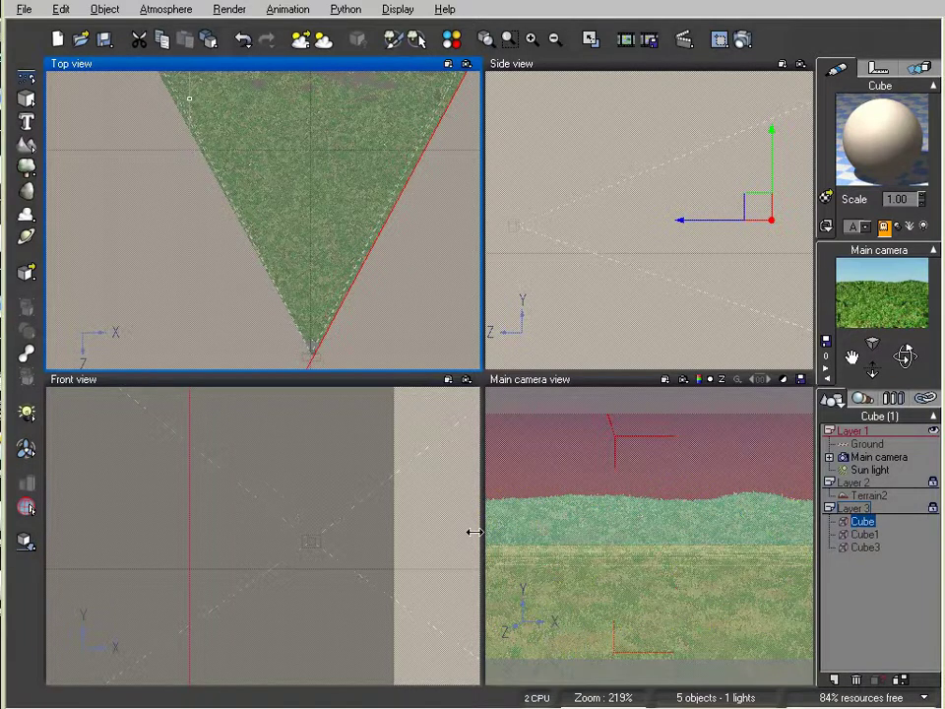
- Repopulate Terrain2's EcoSystem between the cubes touching the camera's view and start a render of the main camera view
click(867, 495)
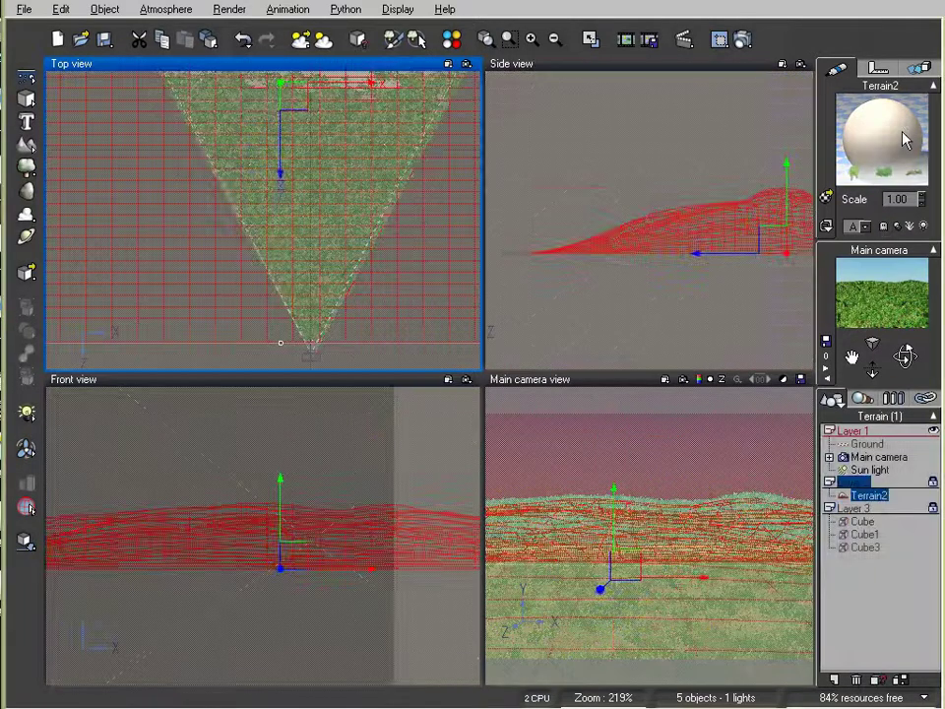
double_click(903, 139)
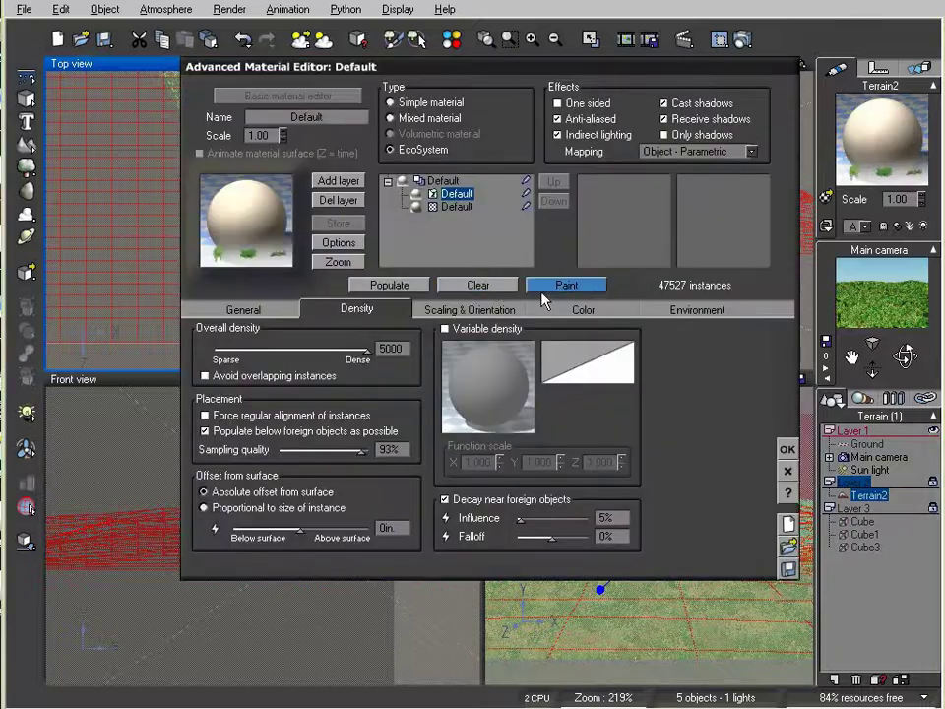
click(398, 286)
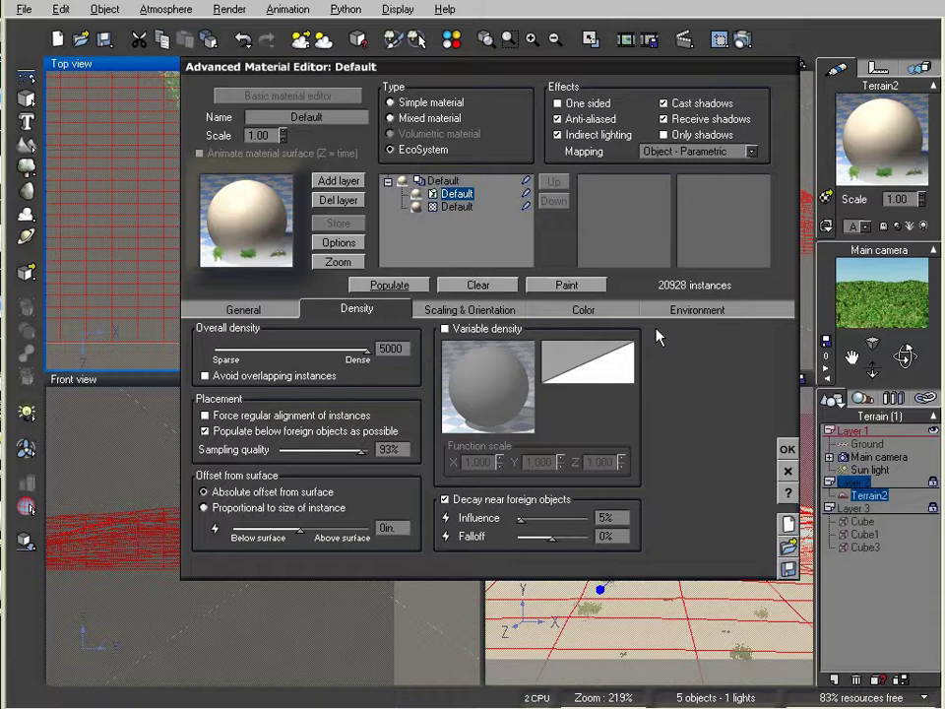
click(786, 450)
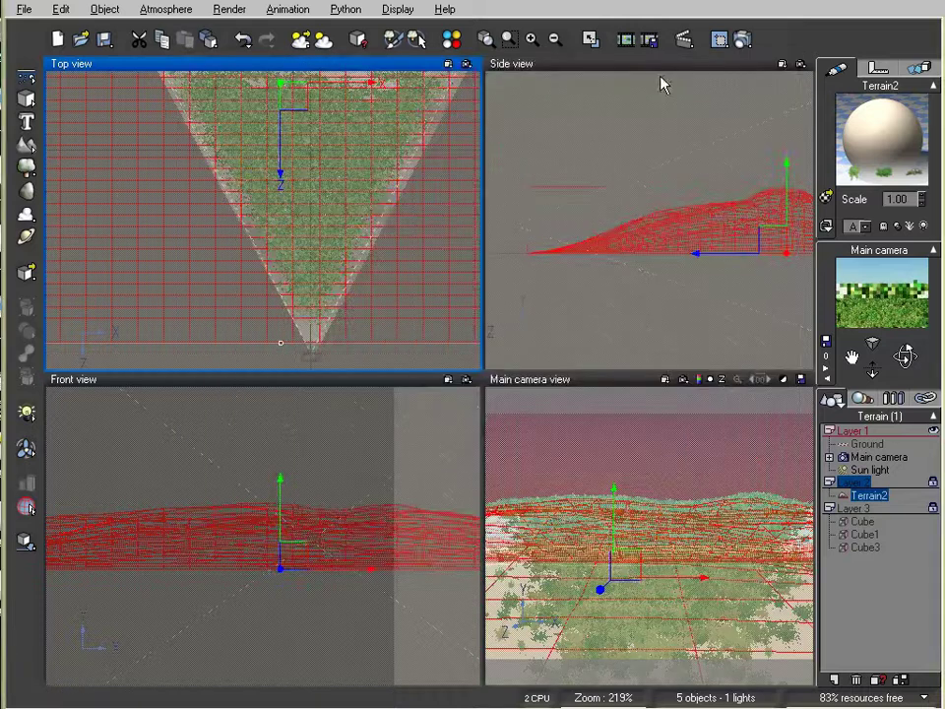
click(740, 39)
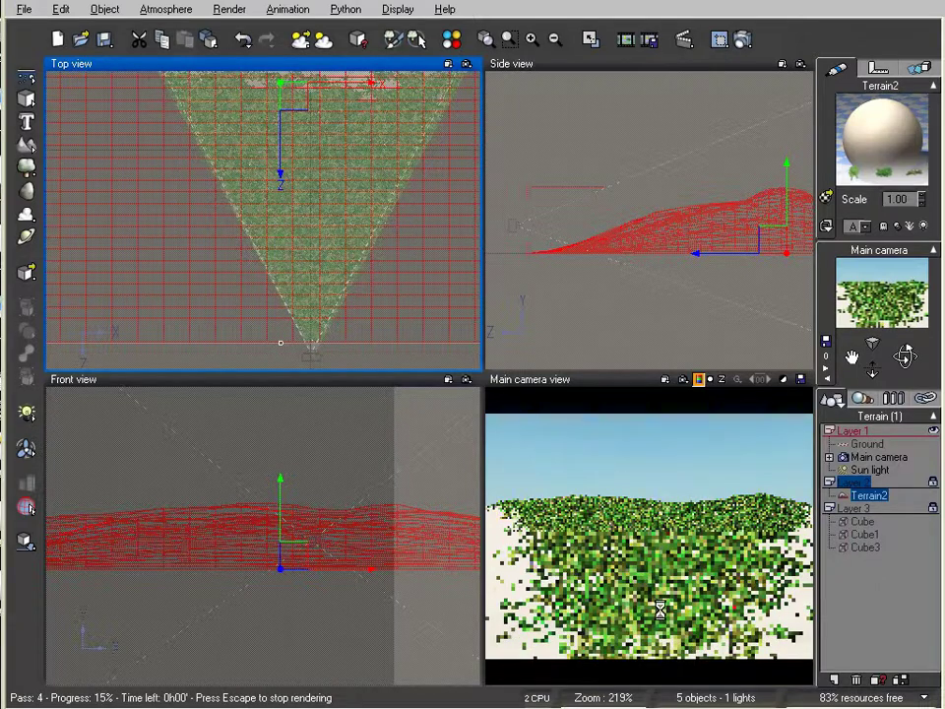
click(625, 597)
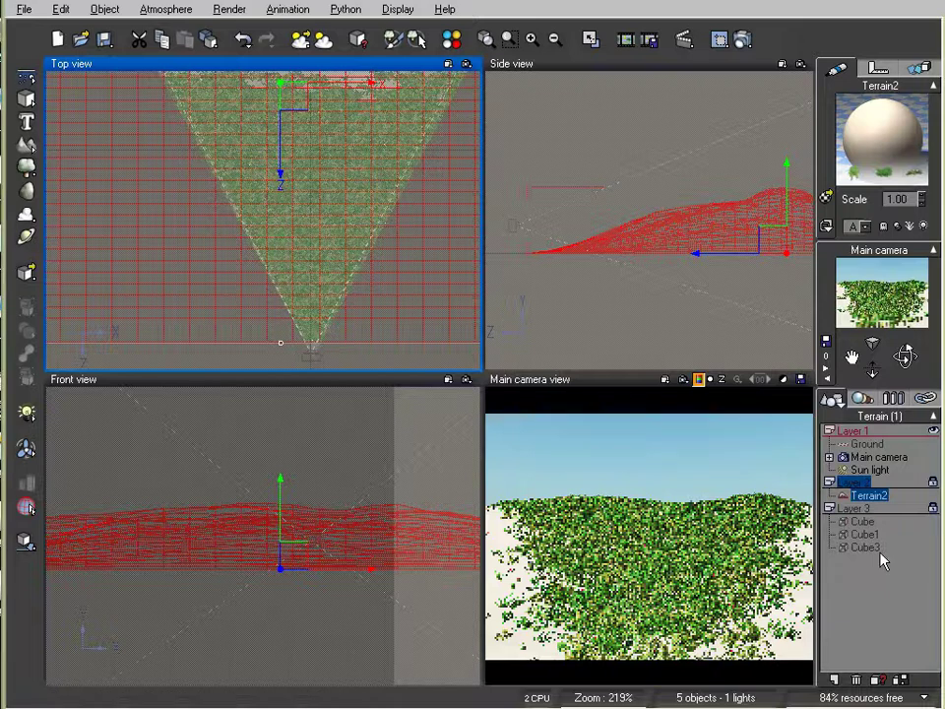
- Move Cube and Cube1 outward in the Top view, leaving a margin between each cube and the edge of the camera's view
click(319, 253)
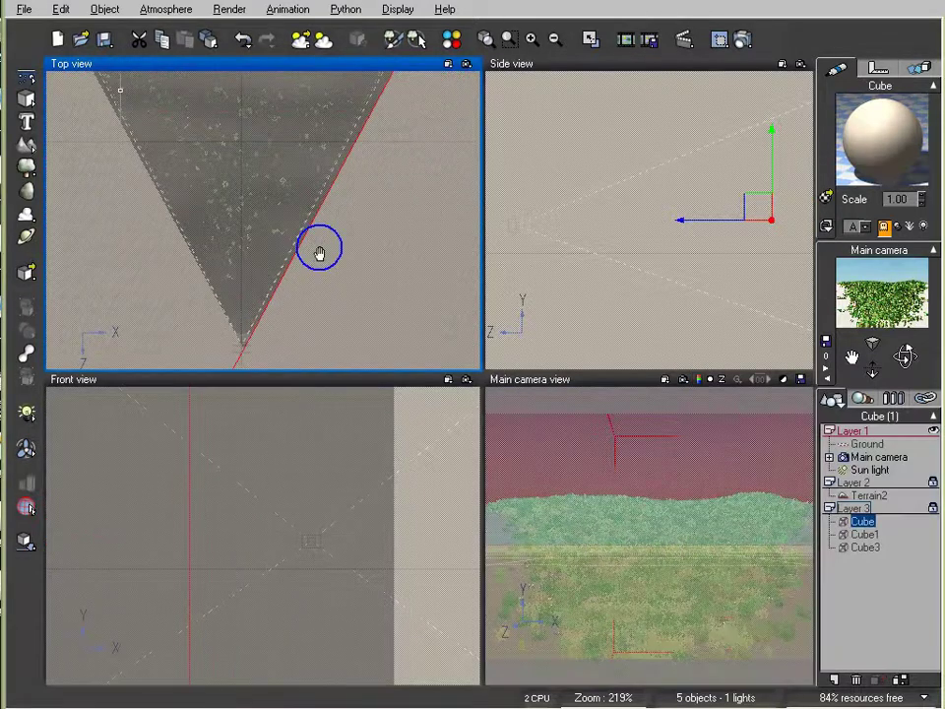
drag(333, 247, 357, 253)
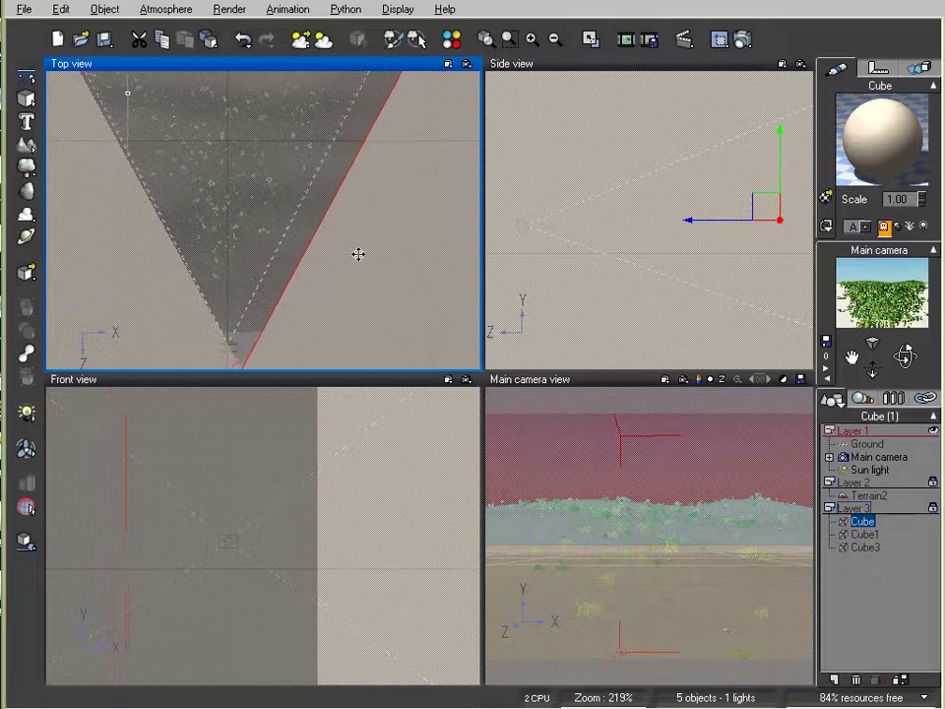
click(864, 533)
drag(398, 359, 238, 269)
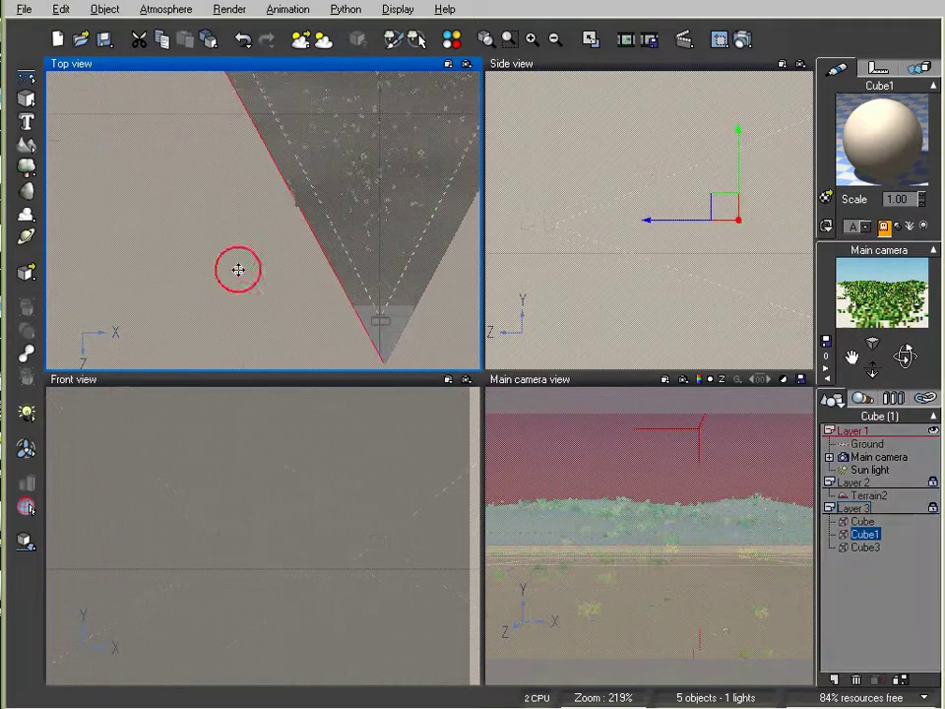
right_drag(339, 202, 294, 223)
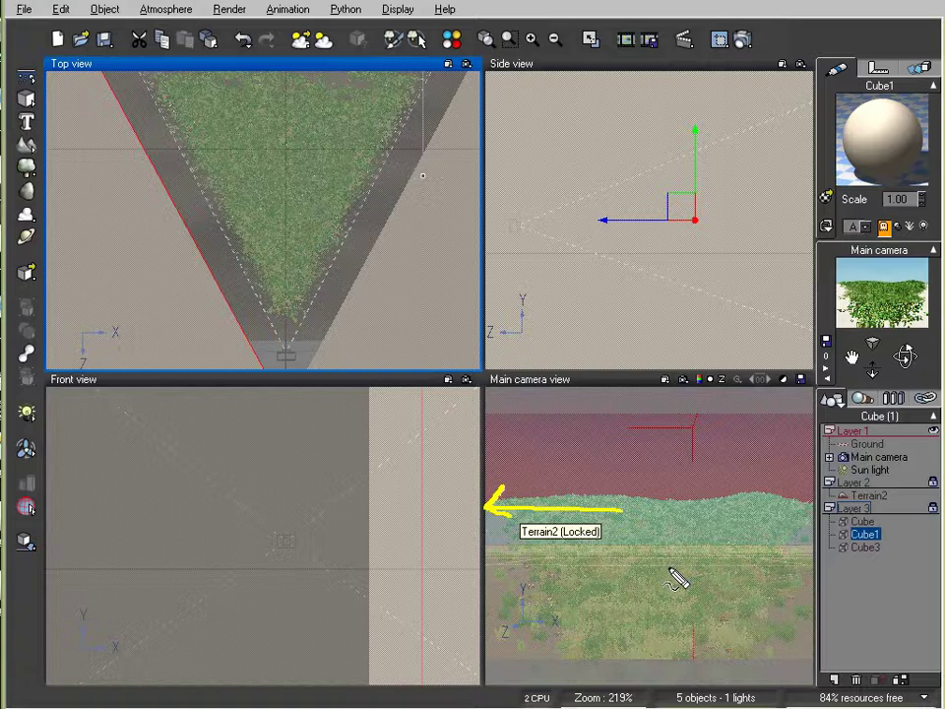
drag(709, 567, 811, 579)
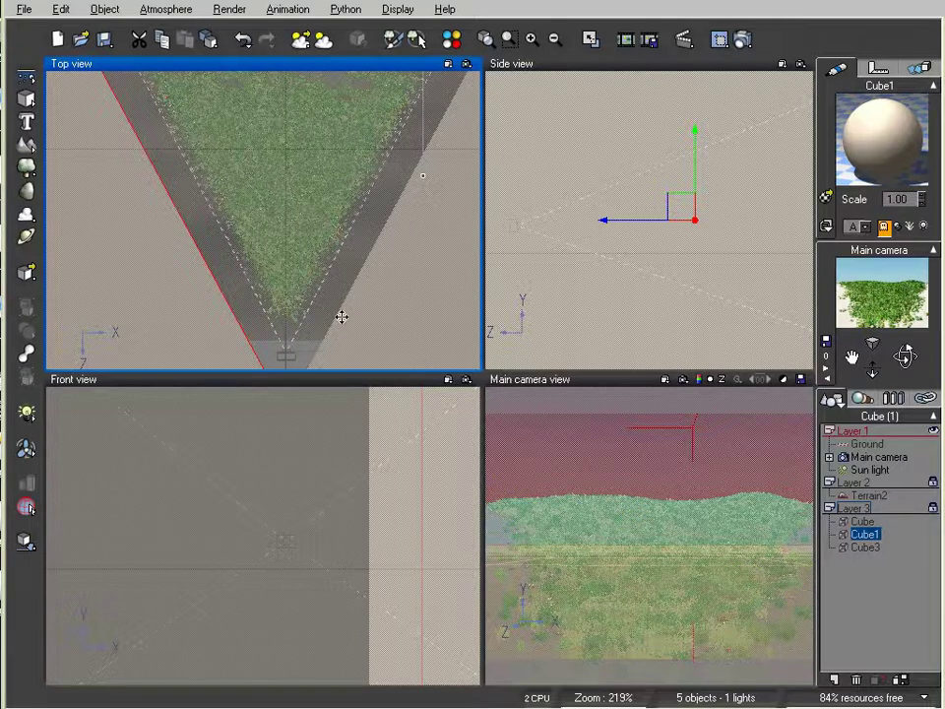
- Populate Terrain2's EcoSystem again within the widened gap between the cubes and render the full main camera view
click(886, 495)
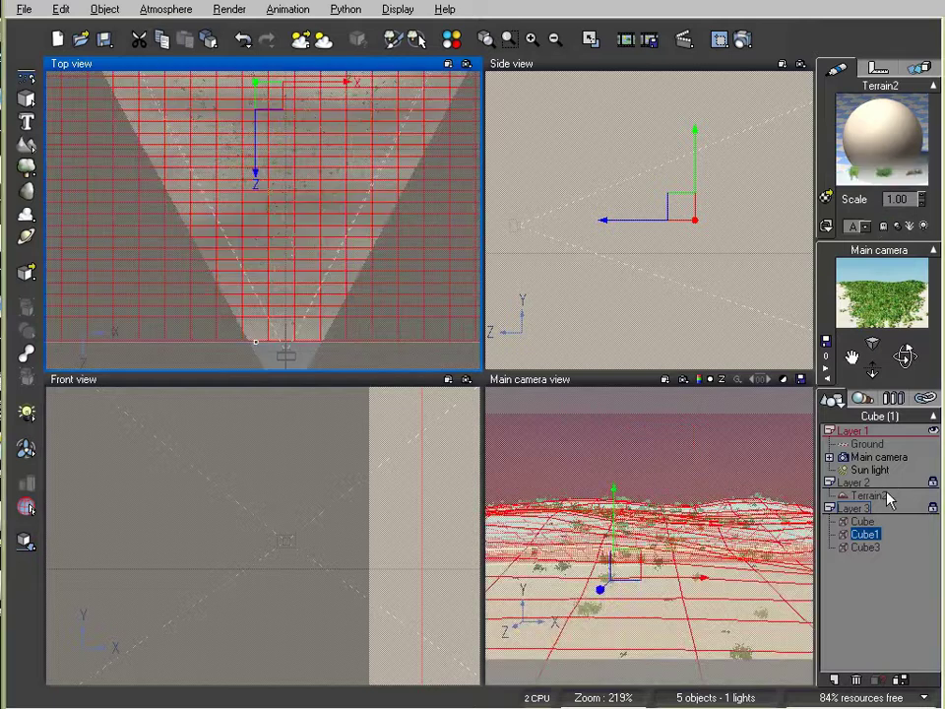
double_click(880, 138)
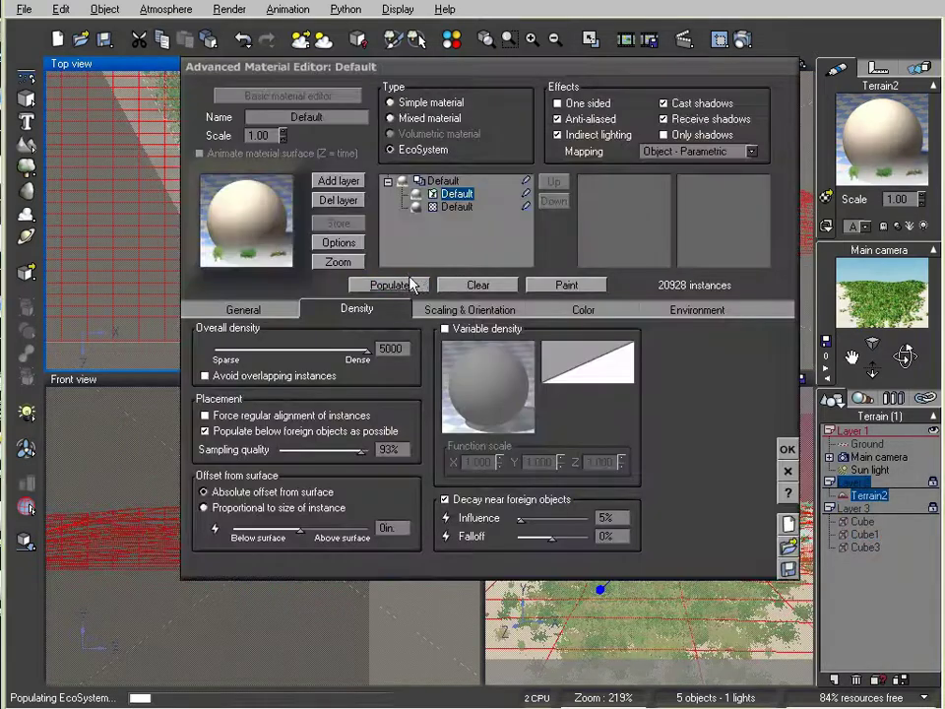
click(787, 449)
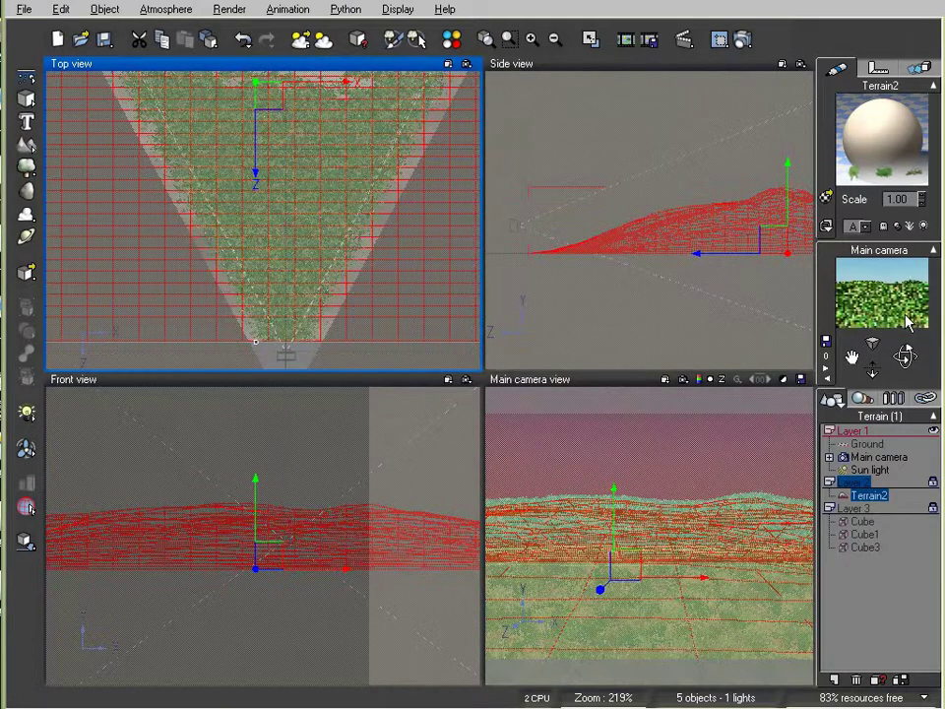
click(748, 41)
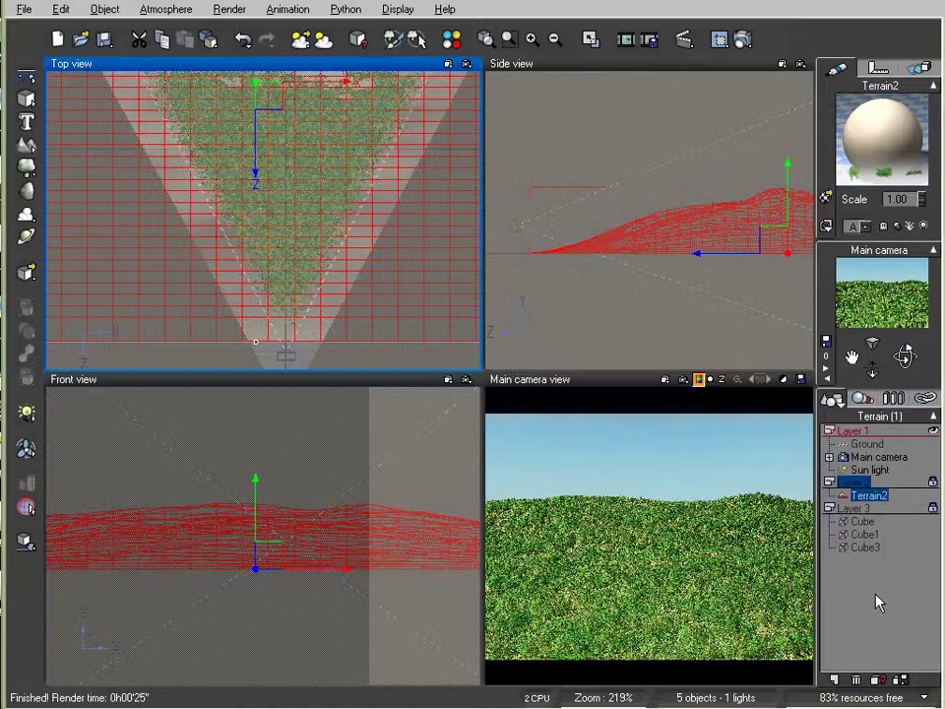
- Reopen Terrain2's EcoSystem material, review its density and foreign-object decay settings beside the terrain views, and close the editor
double_click(880, 133)
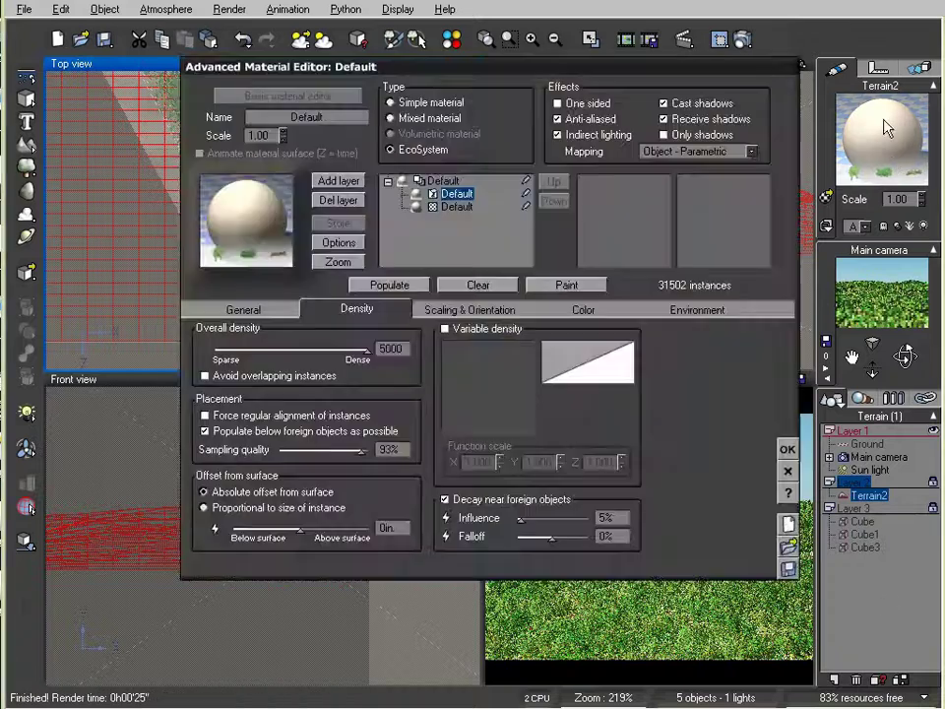
drag(385, 66, 532, 0)
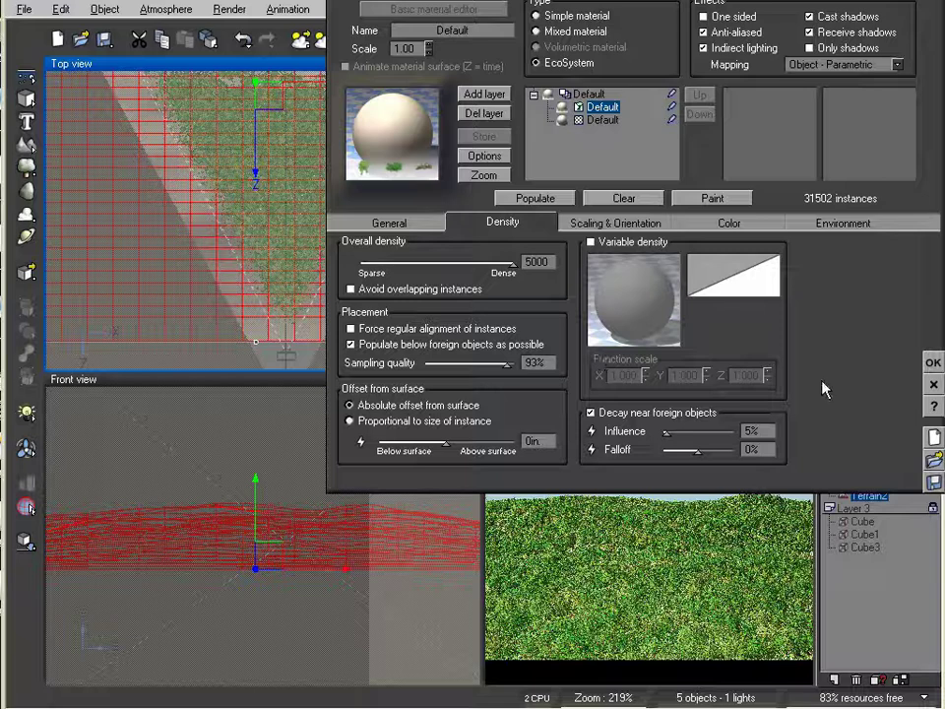
click(932, 363)
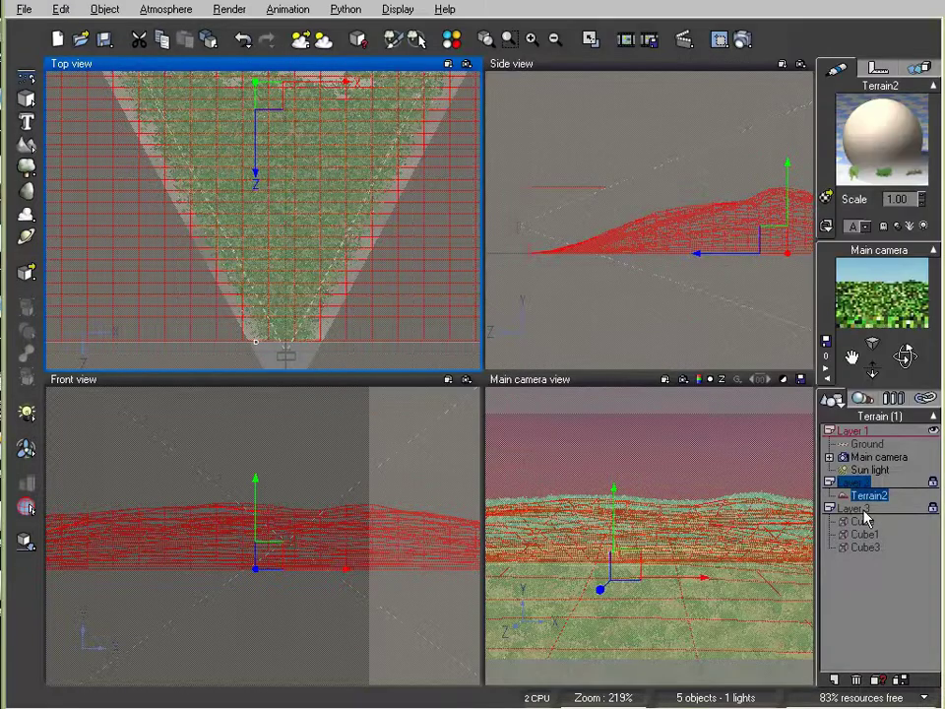
- Select all the cubes in Layer 3, save the scene, and delete the cubes
click(860, 509)
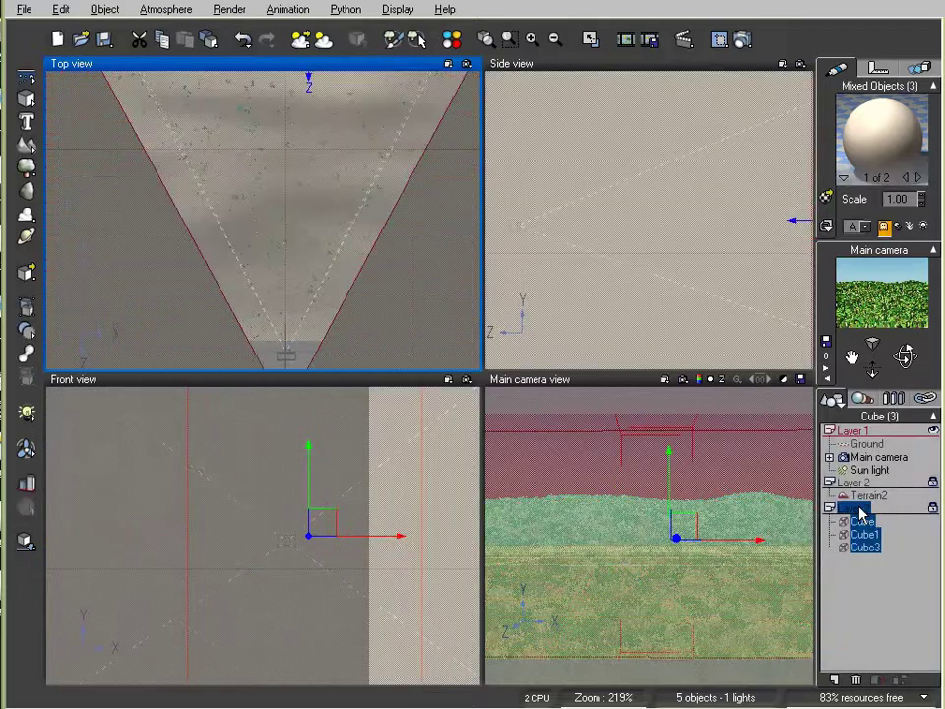
click(104, 39)
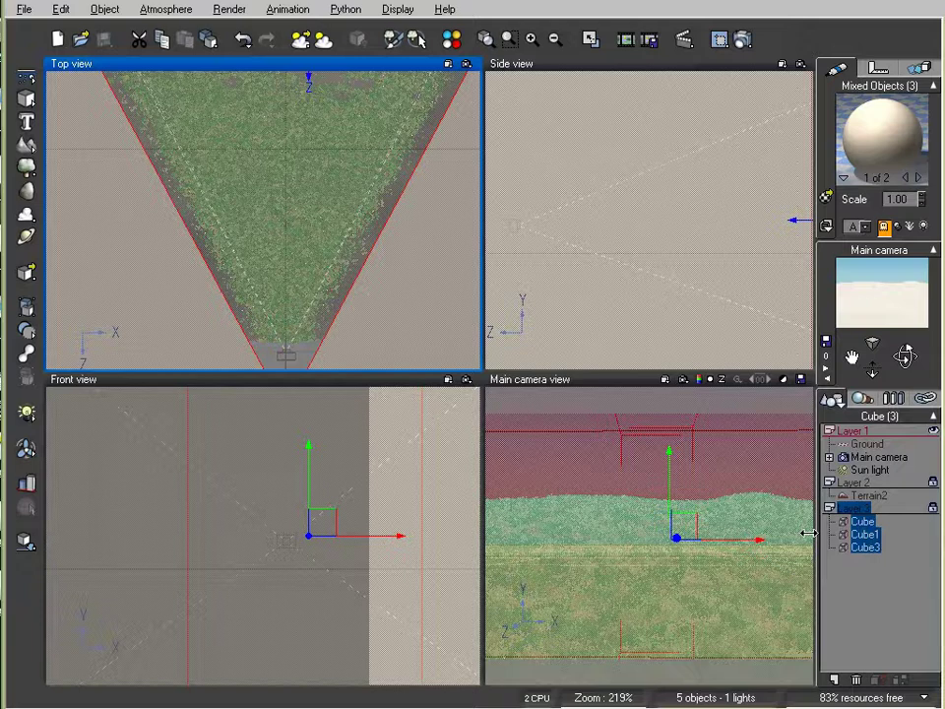
key(Delete)
- Clear all plant instances from Terrain2's EcoSystem material, keeping the whole terrain in sight in the Top view
click(869, 495)
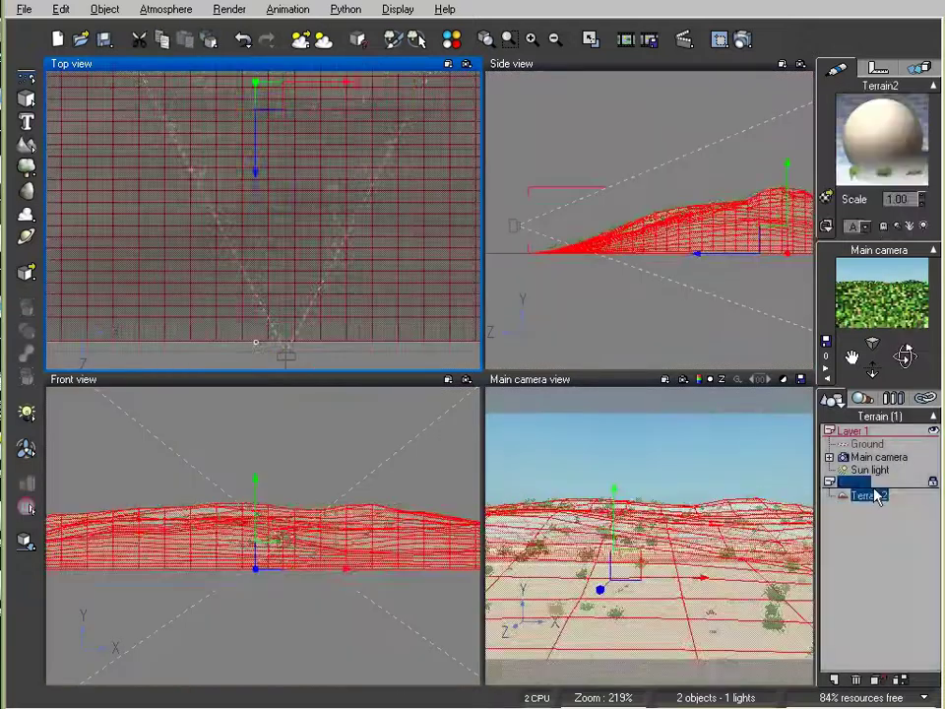
right_click(306, 278)
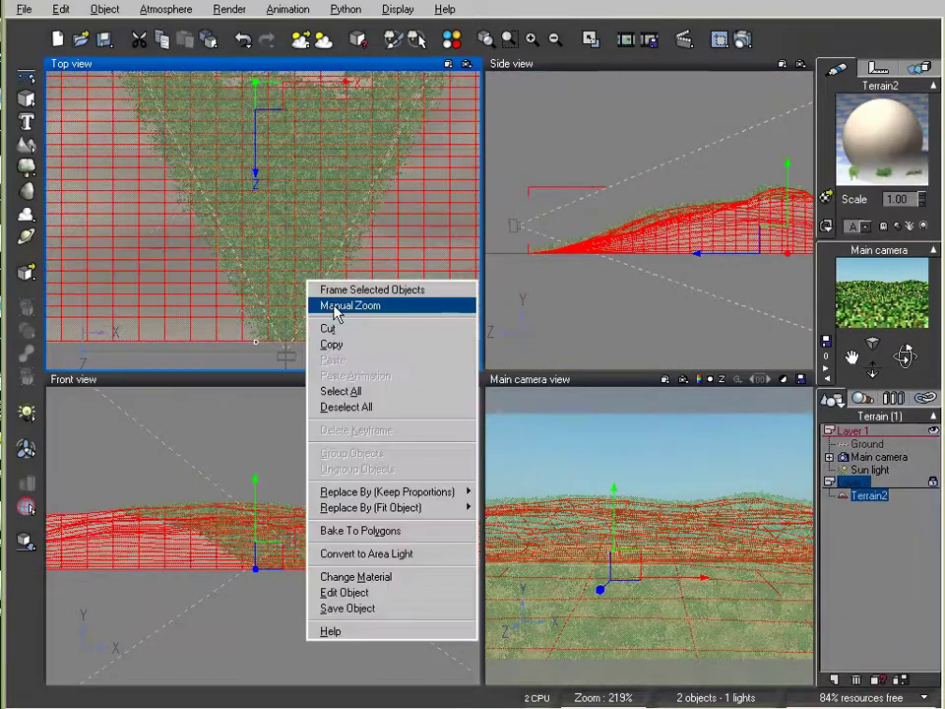
click(349, 305)
drag(336, 313, 336, 342)
ctrl+right_drag(336, 343, 335, 348)
right_click(346, 245)
right_drag(392, 160, 388, 204)
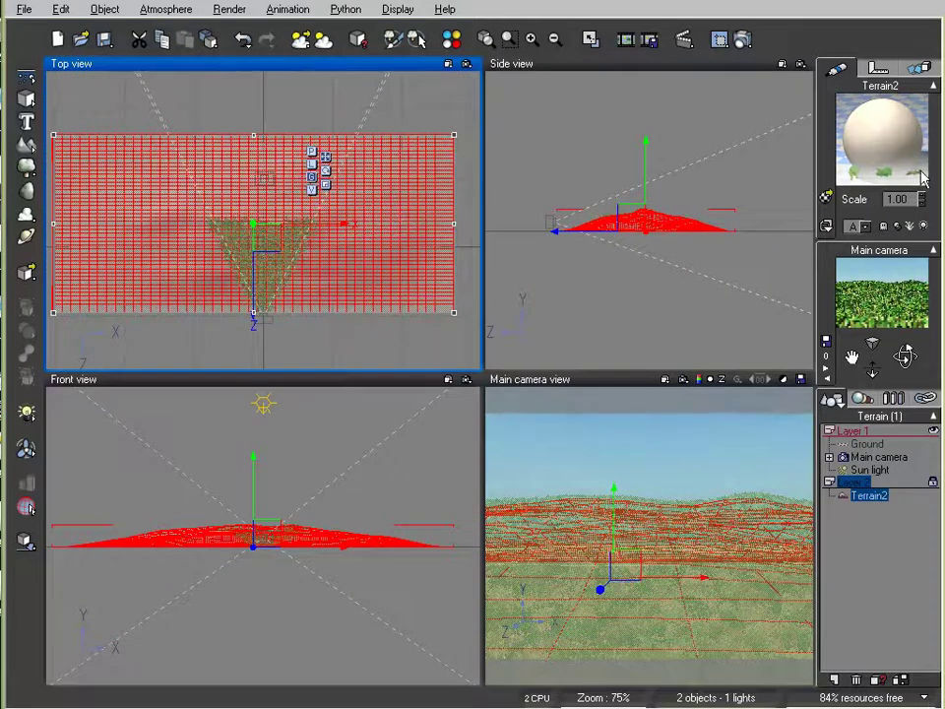
double_click(886, 139)
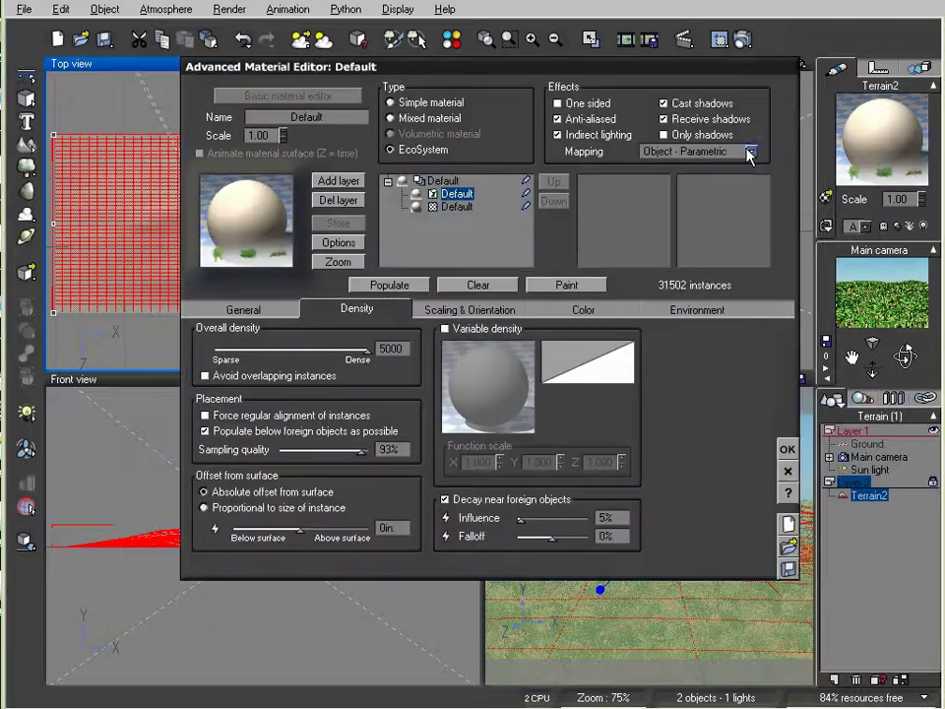
click(492, 291)
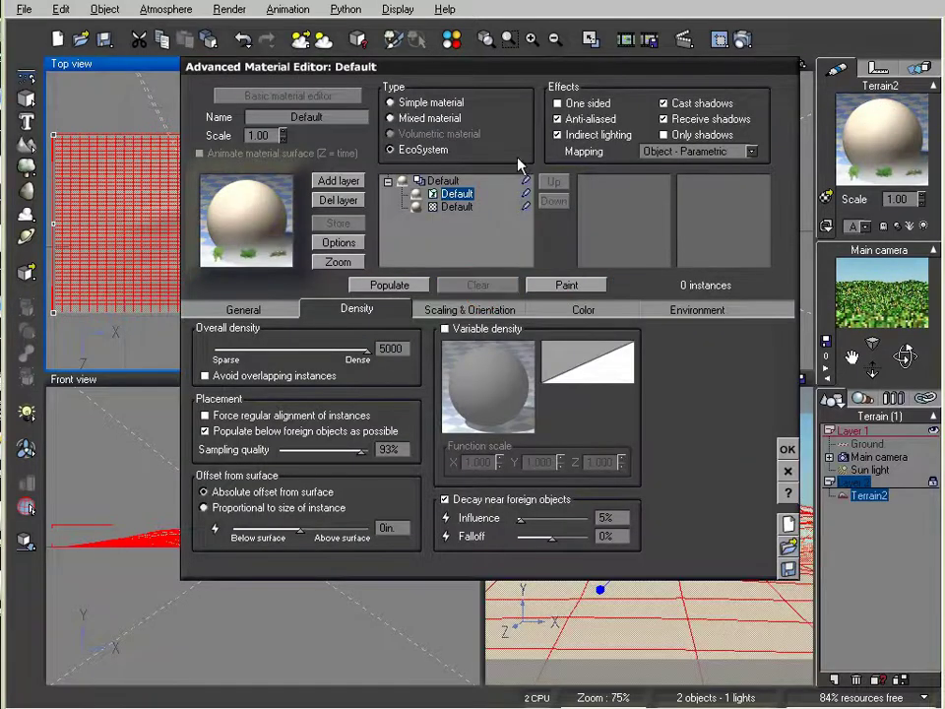
drag(521, 69, 742, 0)
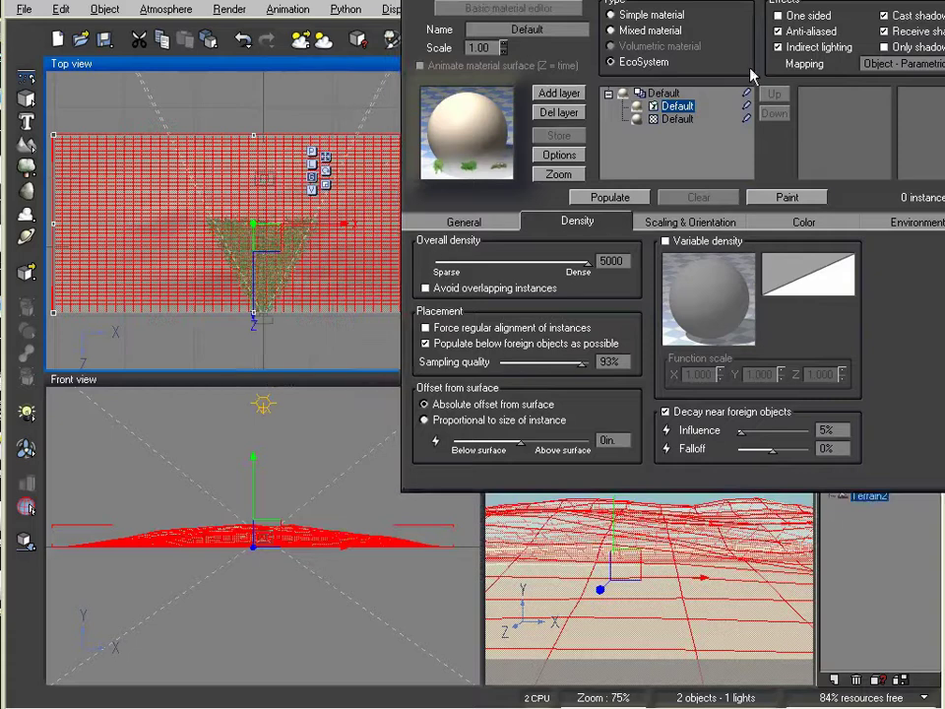
- Brush plants onto Terrain2 inside the camera cone with the EcoSystem Painter and set the brush scale to 0.343
click(785, 197)
drag(543, 40, 640, 0)
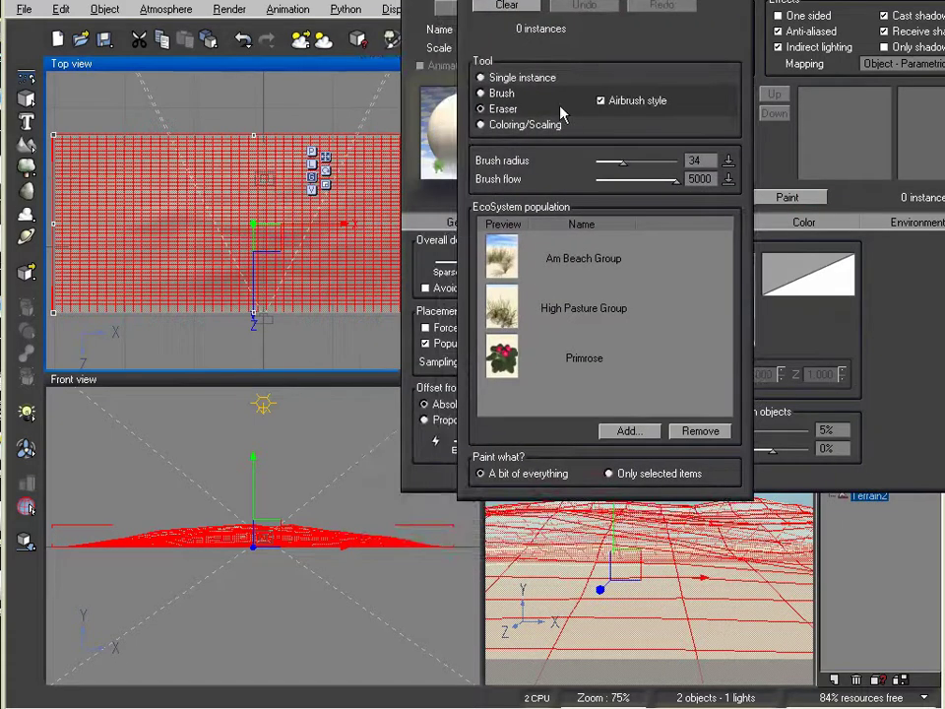
click(481, 94)
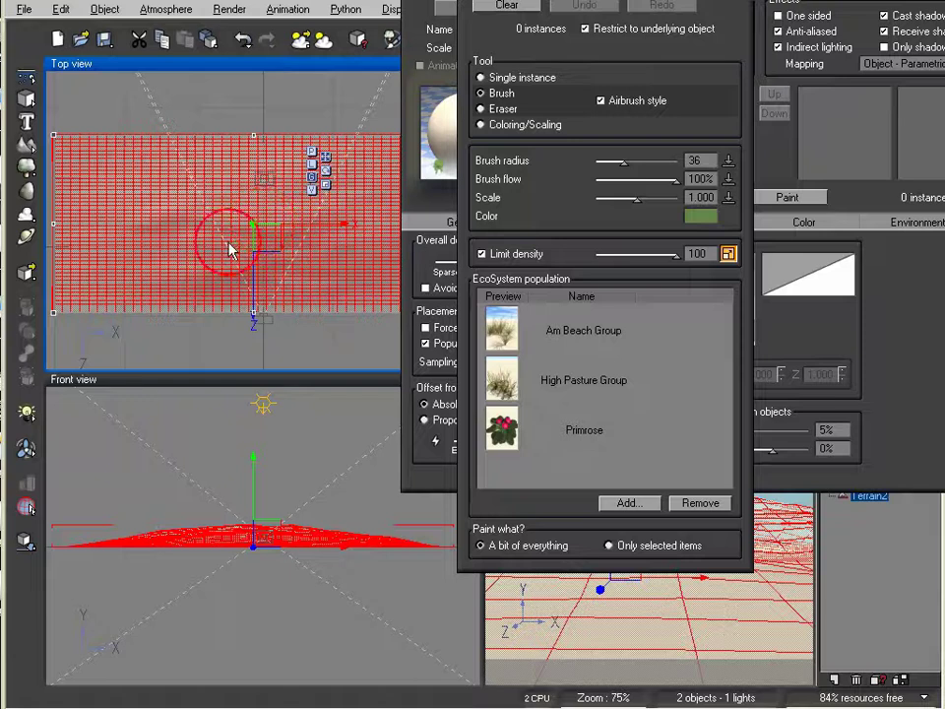
mouse_move(270, 190)
mouse_down()
mouse_move(249, 221)
mouse_move(264, 284)
mouse_move(275, 234)
mouse_up()
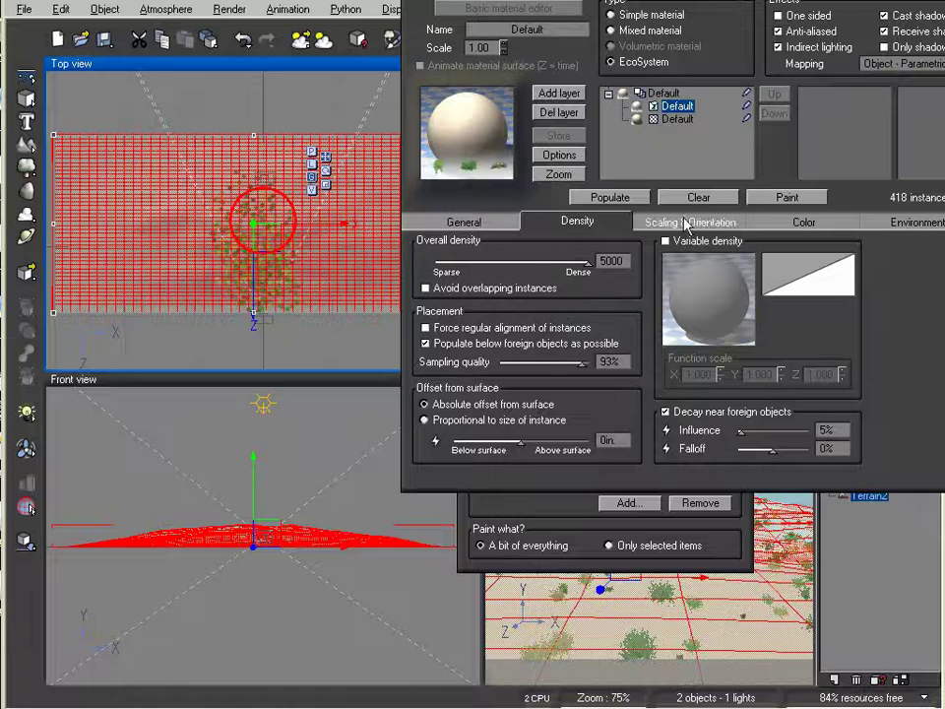
click(599, 550)
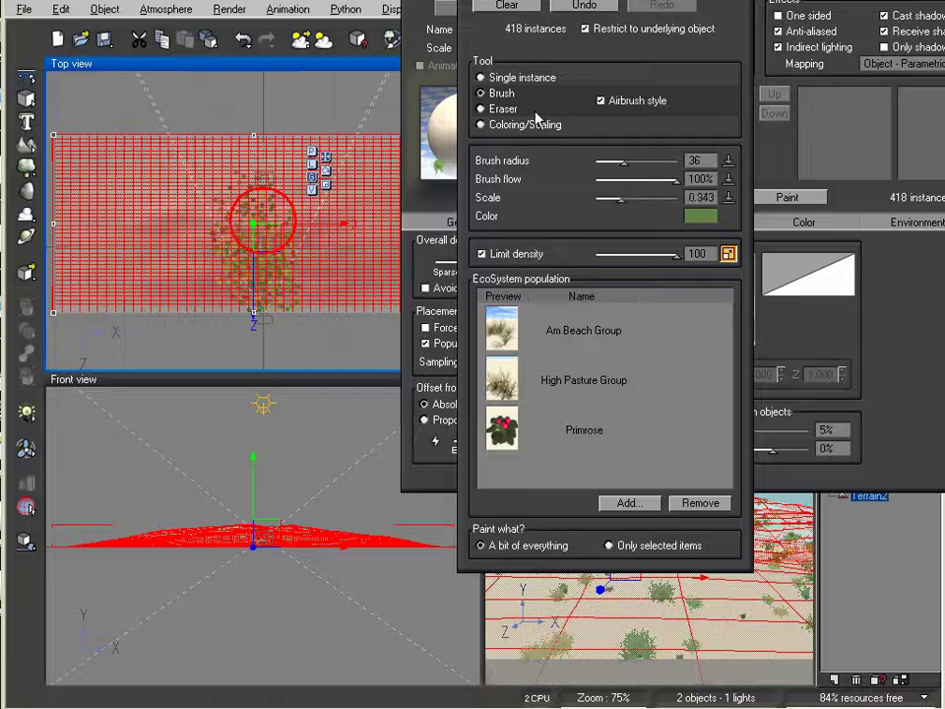
- Clear the painted instances and brush smaller plants over the full camera cone on Terrain2
click(506, 6)
mouse_move(242, 168)
mouse_down()
mouse_move(227, 216)
mouse_move(254, 265)
mouse_move(251, 221)
mouse_move(196, 142)
mouse_move(249, 227)
mouse_move(288, 222)
mouse_move(246, 259)
mouse_move(277, 242)
mouse_move(273, 161)
mouse_move(320, 135)
mouse_move(316, 165)
mouse_move(265, 254)
mouse_move(275, 230)
mouse_up()
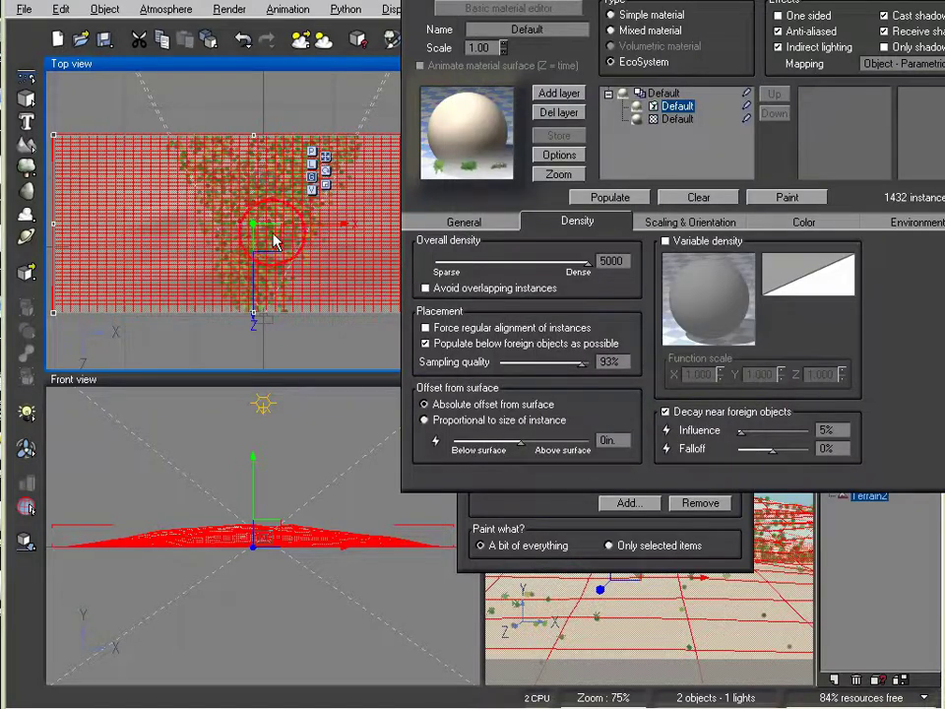
drag(199, 149, 263, 219)
click(562, 518)
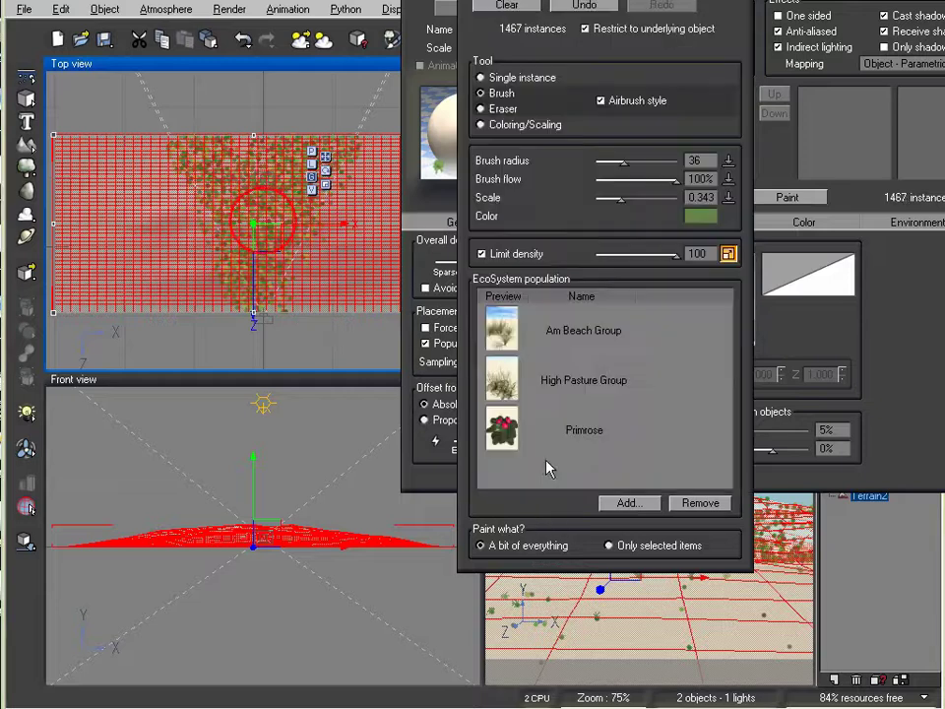
- Turn off Limit density, brush more plants over the camera cone, and render the main camera view
click(481, 254)
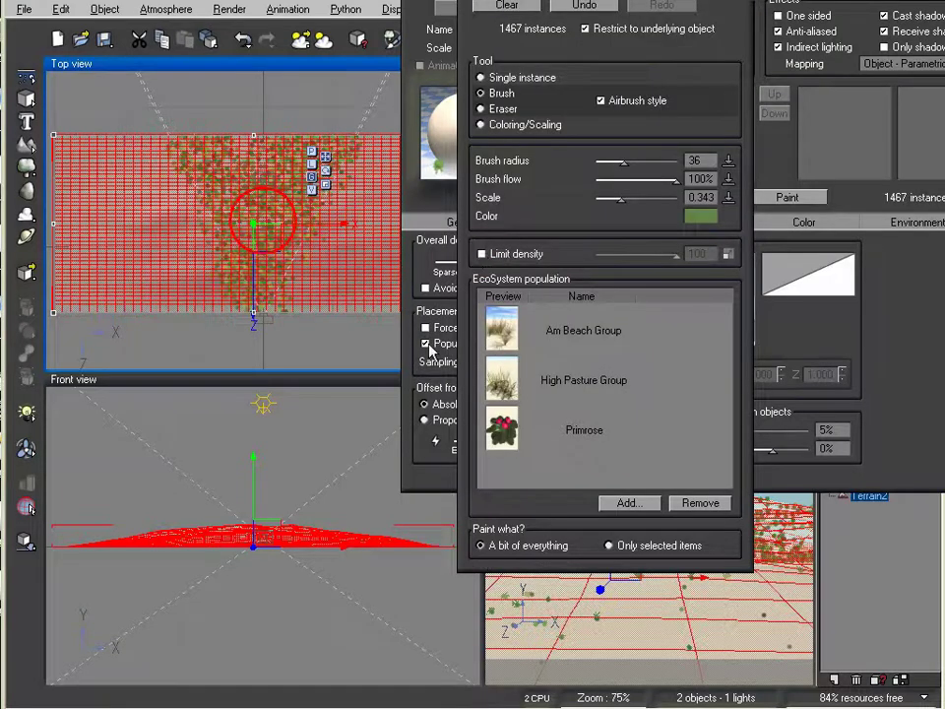
mouse_move(260, 181)
mouse_down()
mouse_move(211, 142)
mouse_move(236, 186)
mouse_move(237, 221)
mouse_move(272, 282)
mouse_move(275, 232)
mouse_move(333, 128)
mouse_move(272, 145)
mouse_move(212, 133)
mouse_move(236, 147)
mouse_move(333, 144)
mouse_move(315, 156)
mouse_move(266, 254)
mouse_move(252, 202)
mouse_move(221, 150)
mouse_move(261, 225)
mouse_move(289, 151)
mouse_move(325, 169)
mouse_move(286, 211)
mouse_move(263, 218)
mouse_up()
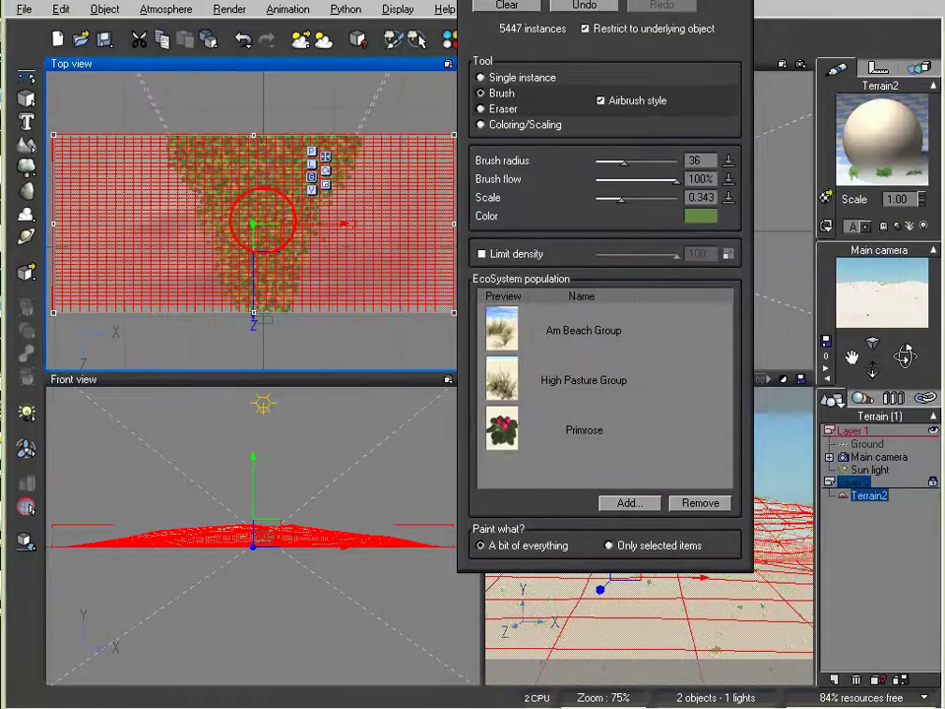
click(743, 40)
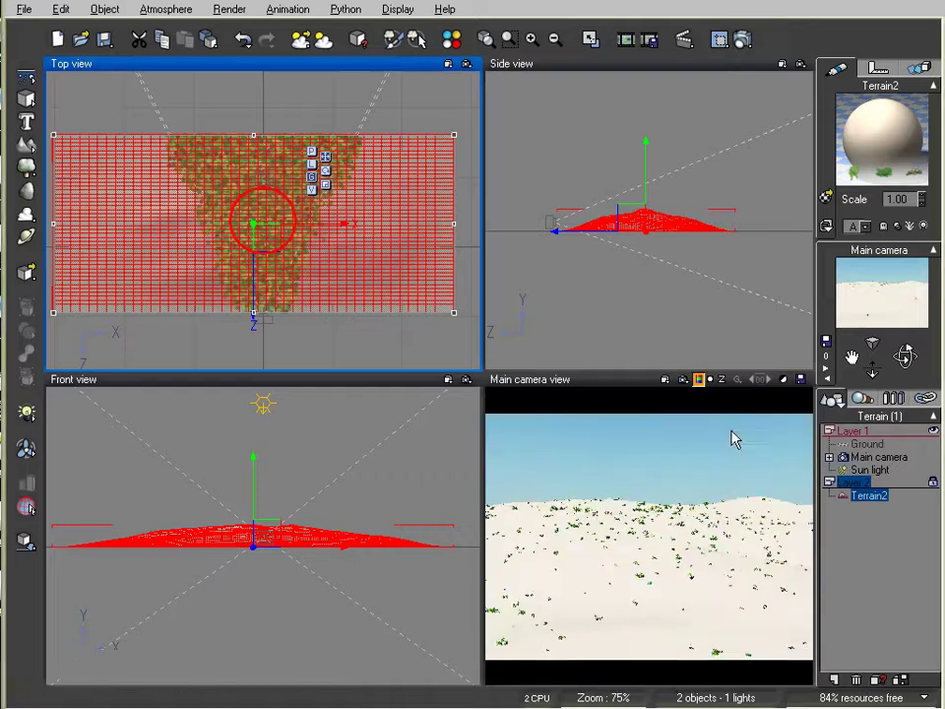
click(708, 517)
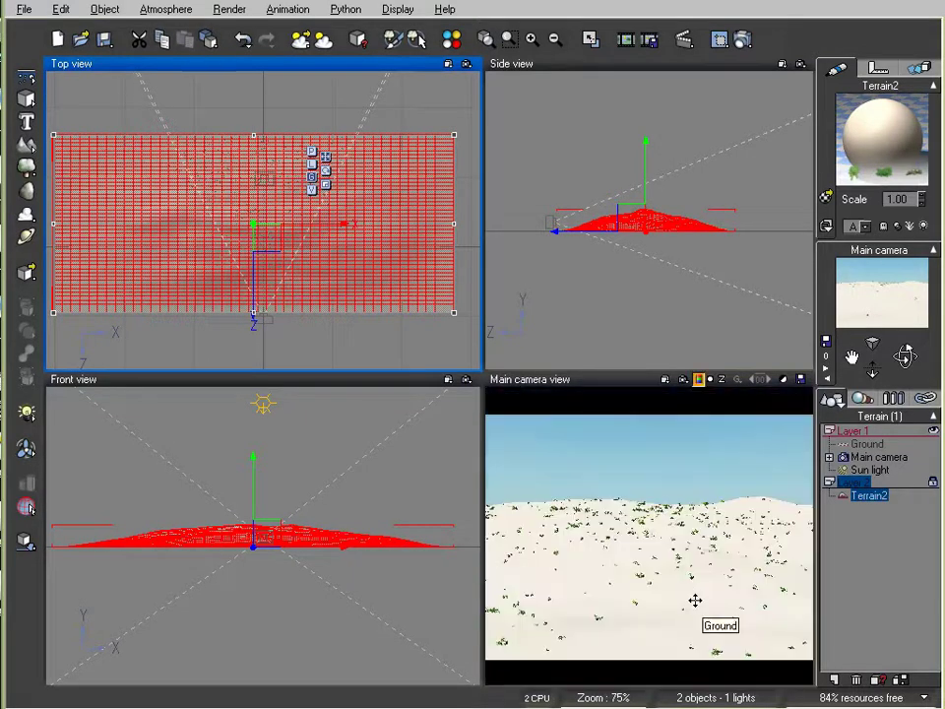
- Reopen Terrain2's EcoSystem Painter, brush another layer of plants across the camera cone, and render the main camera view again
double_click(884, 140)
click(590, 286)
mouse_move(311, 66)
mouse_down()
mouse_move(549, 5)
mouse_move(738, 2)
mouse_move(706, 3)
mouse_up()
click(381, 80)
mouse_move(201, 138)
mouse_down()
mouse_move(209, 179)
mouse_move(253, 253)
mouse_move(256, 224)
mouse_move(292, 169)
mouse_move(249, 144)
mouse_move(257, 220)
mouse_move(262, 160)
mouse_move(336, 119)
mouse_move(217, 158)
mouse_move(182, 118)
mouse_move(197, 173)
mouse_move(283, 233)
mouse_move(327, 150)
mouse_move(196, 144)
mouse_move(202, 182)
mouse_move(285, 228)
mouse_move(315, 143)
mouse_move(204, 148)
mouse_move(317, 138)
mouse_move(218, 135)
mouse_move(232, 201)
mouse_move(271, 232)
mouse_move(316, 139)
mouse_move(290, 237)
mouse_move(257, 151)
mouse_move(309, 173)
mouse_move(270, 131)
mouse_move(288, 220)
mouse_move(330, 270)
mouse_up()
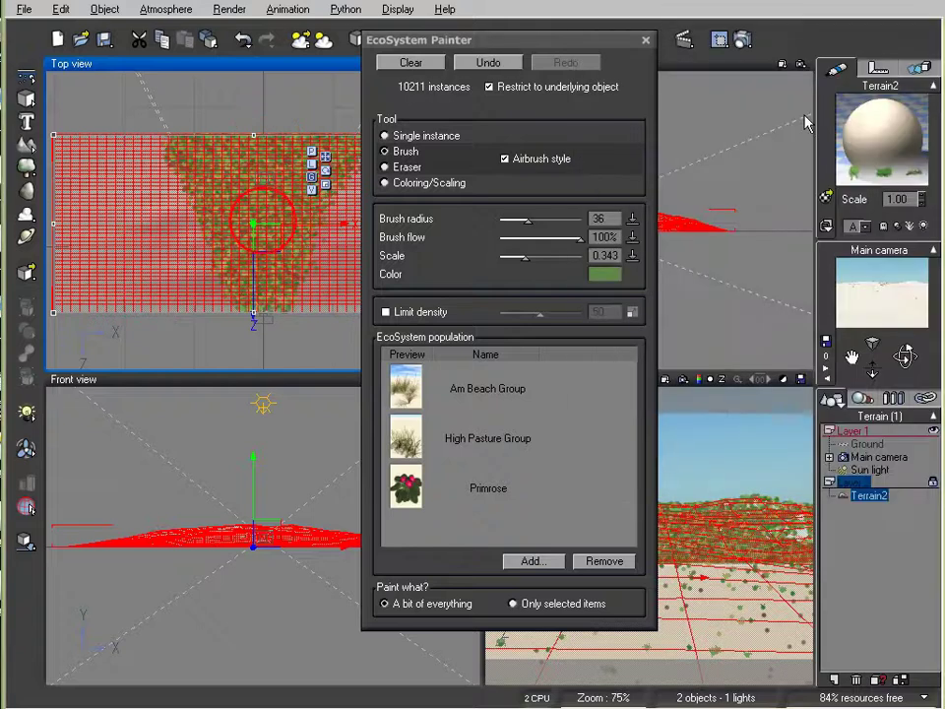
click(645, 40)
click(742, 40)
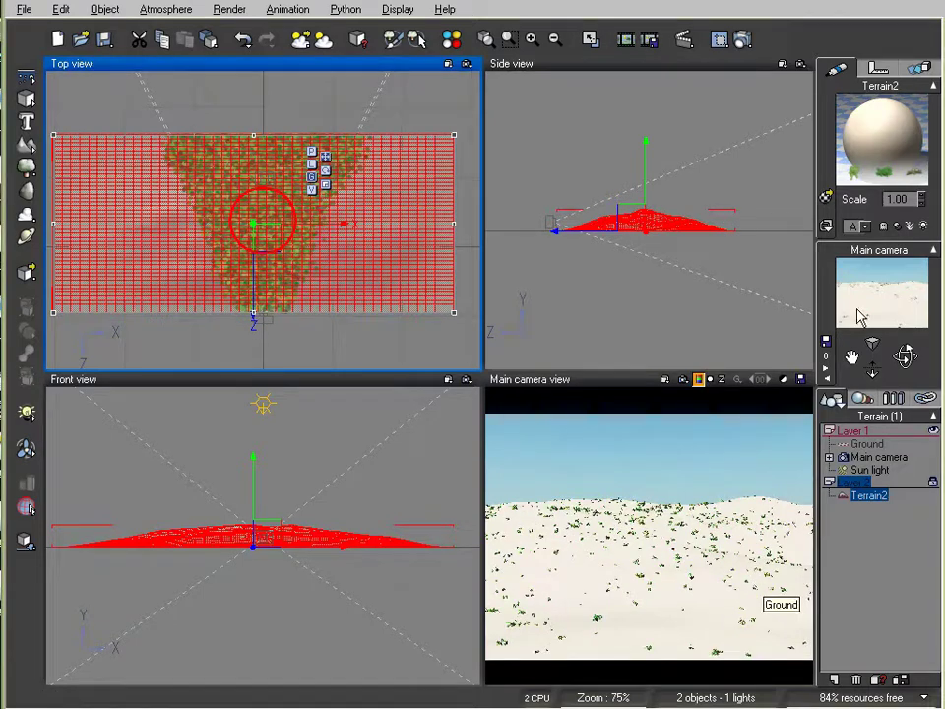
- Set the EcoSystem Painter's brush flow to 500% and paint more plants within the camera cone on Terrain2
double_click(865, 140)
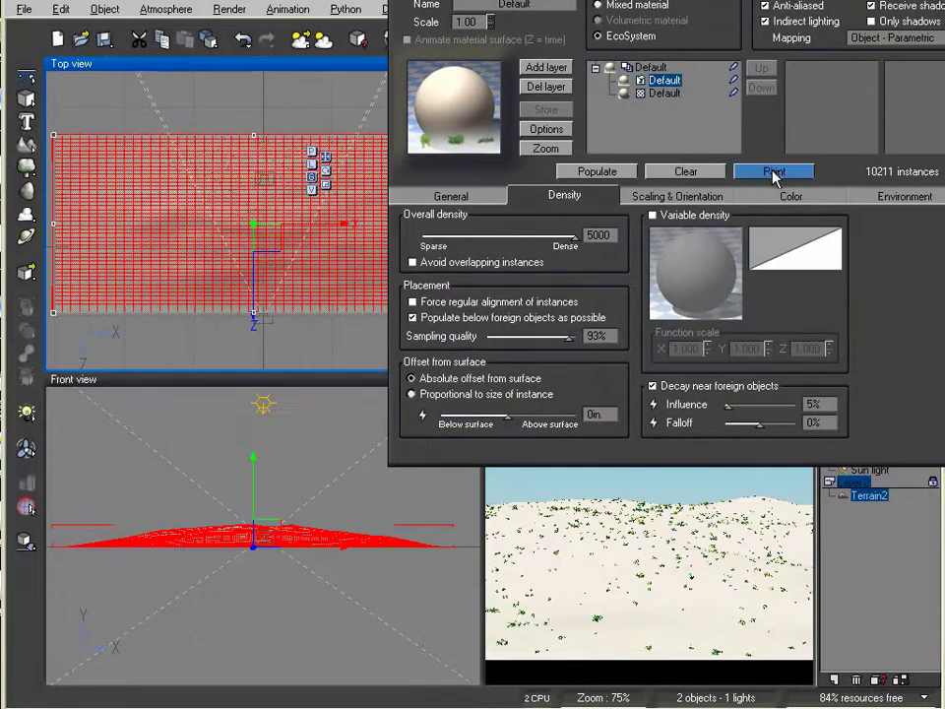
click(774, 177)
mouse_move(383, 29)
mouse_down()
mouse_move(487, 44)
mouse_move(600, 0)
mouse_up()
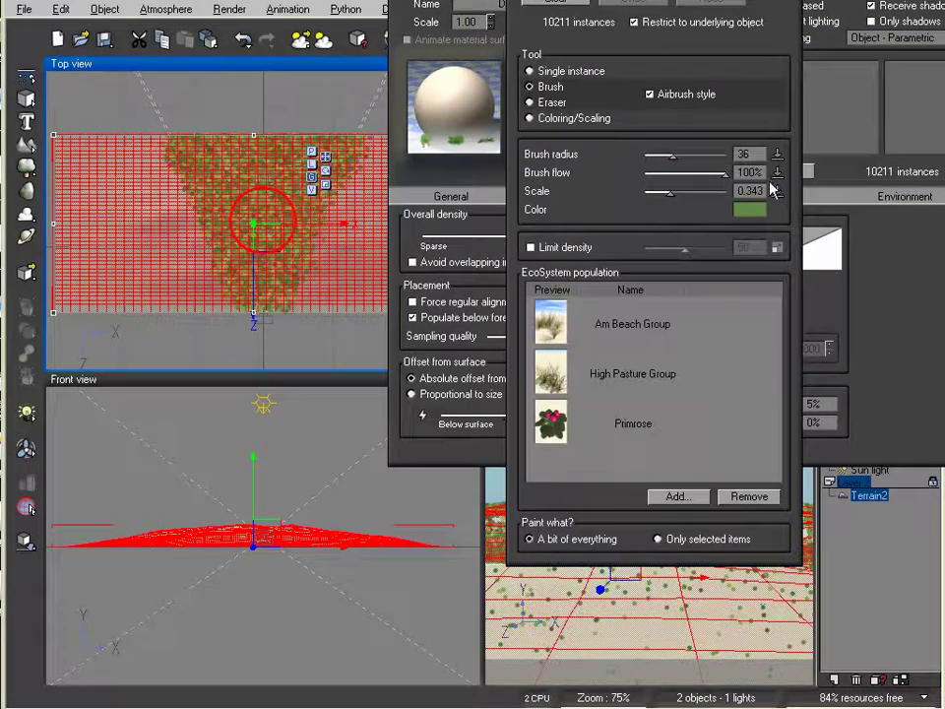
text(500)
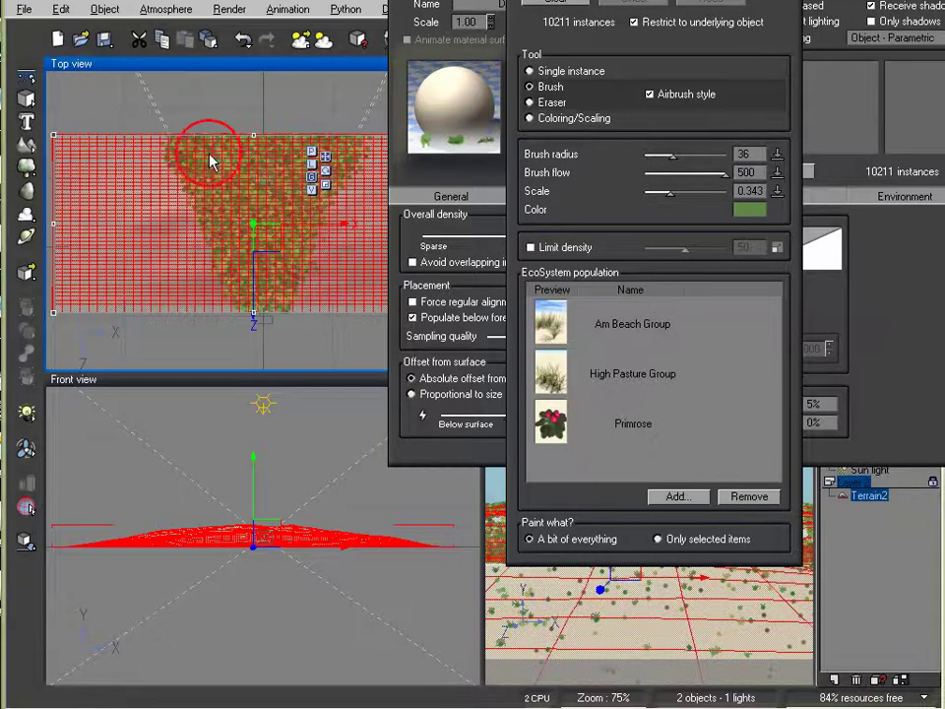
mouse_move(264, 242)
mouse_down()
mouse_move(217, 192)
mouse_move(340, 144)
mouse_move(247, 194)
mouse_move(272, 262)
mouse_move(291, 248)
mouse_move(228, 147)
mouse_move(258, 267)
mouse_move(248, 177)
mouse_move(333, 187)
mouse_up()
key(Escape)
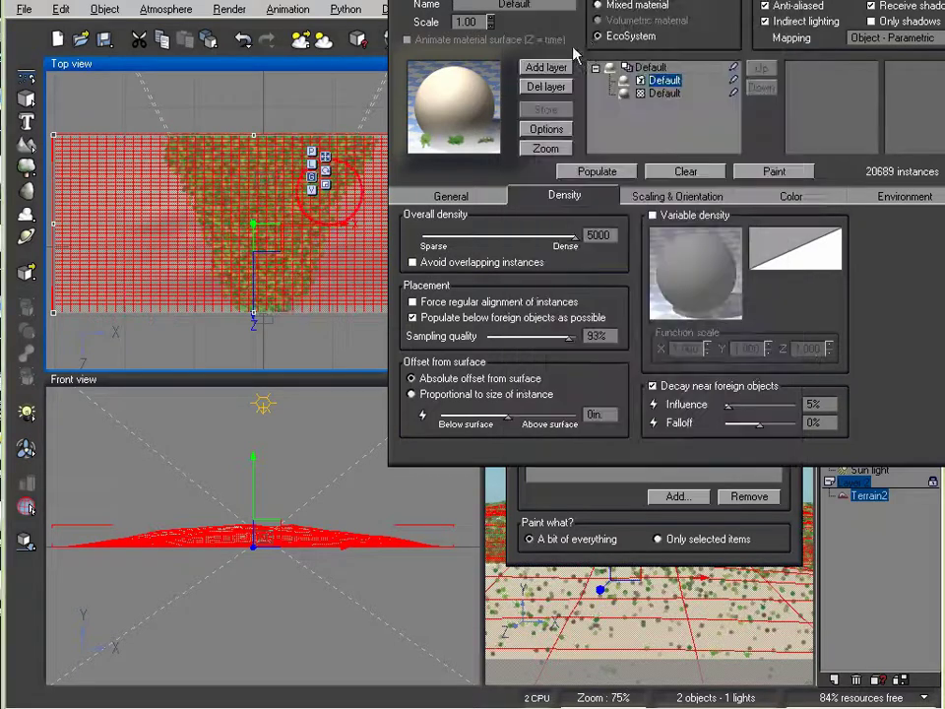
- Make a further brush pass at 500% flow over the camera cone and render the main camera view
click(597, 480)
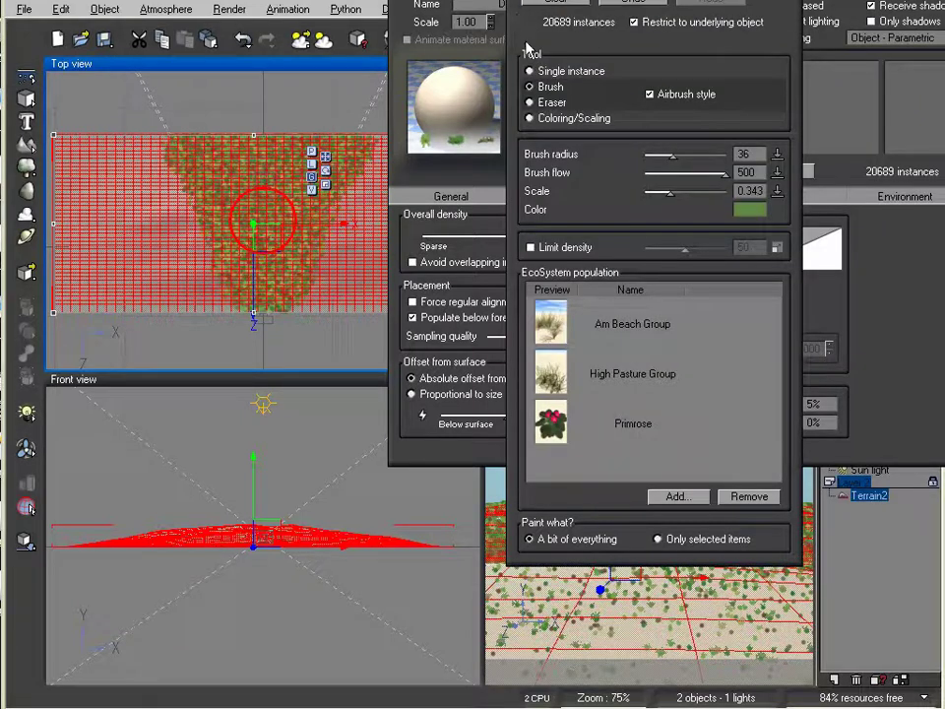
mouse_move(257, 165)
mouse_down()
mouse_move(232, 164)
mouse_move(259, 241)
mouse_move(305, 163)
mouse_move(287, 246)
mouse_move(249, 168)
mouse_move(263, 217)
mouse_move(247, 225)
mouse_move(249, 168)
mouse_move(316, 218)
mouse_move(296, 172)
mouse_move(221, 162)
mouse_move(242, 249)
mouse_move(285, 158)
mouse_move(300, 176)
mouse_move(285, 288)
mouse_move(310, 257)
mouse_move(270, 164)
mouse_move(262, 221)
mouse_up()
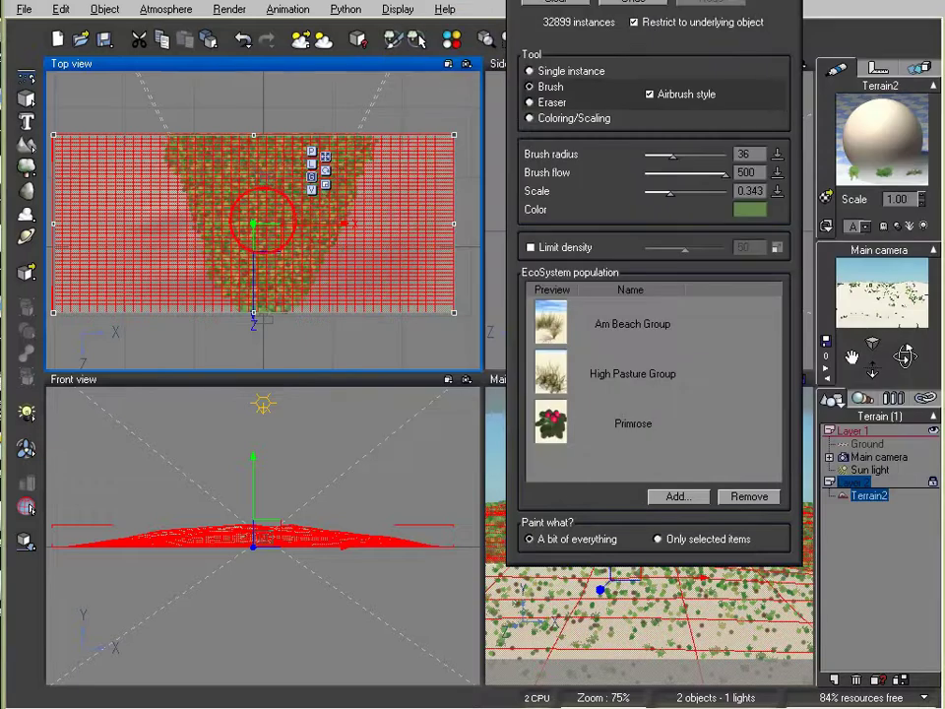
click(556, 3)
click(744, 40)
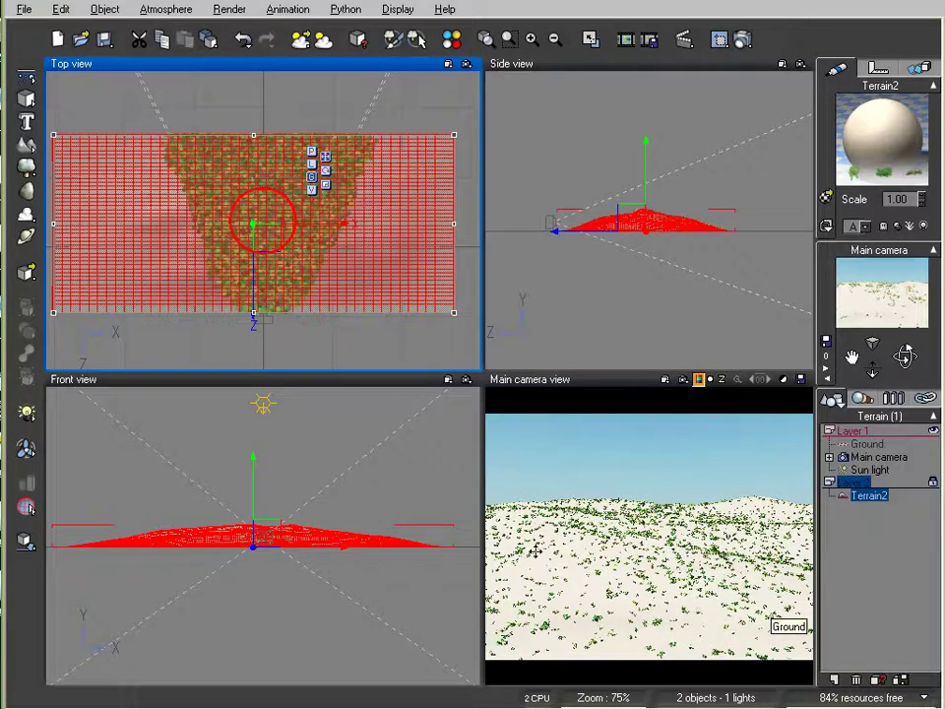
click(639, 642)
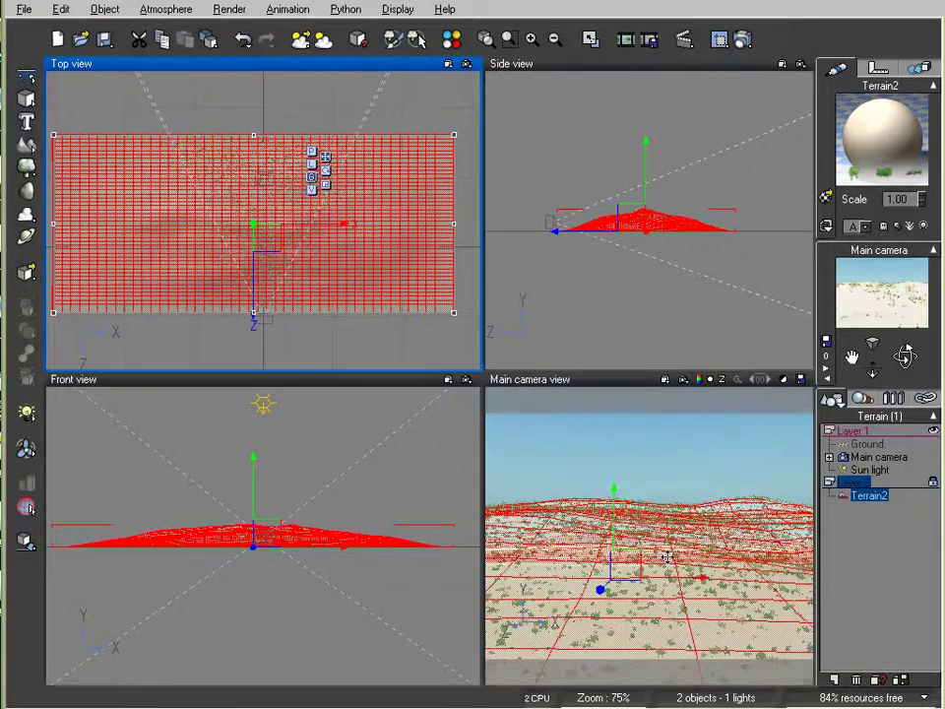
- Reopen Terrain2's EcoSystem Painter and set the brush flow to 2000%, keeping the Top view clear of the material editor
click(824, 228)
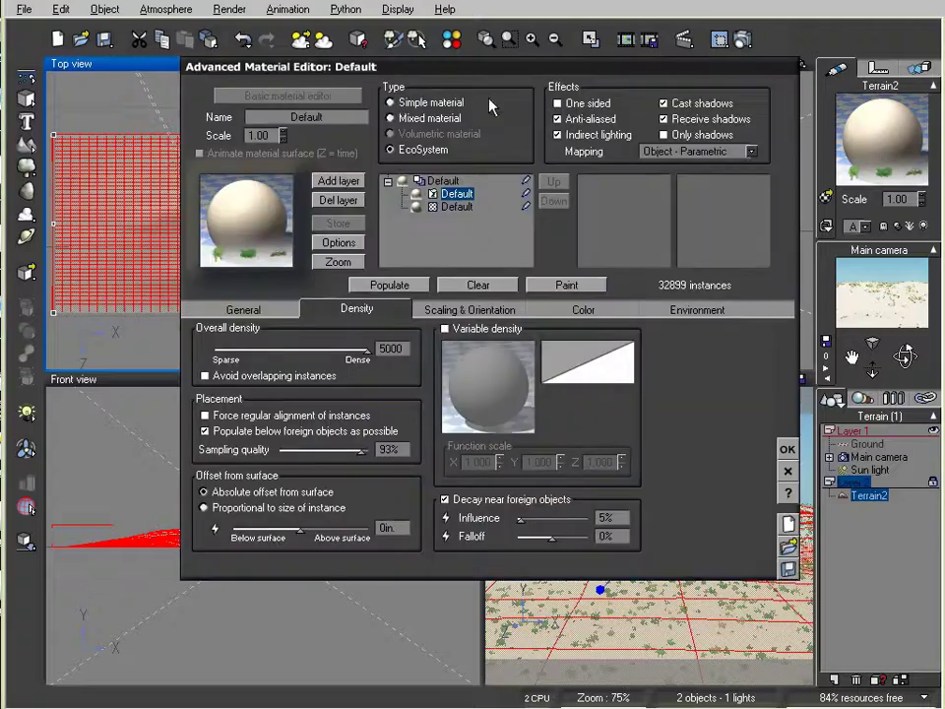
drag(490, 72, 686, 0)
click(763, 187)
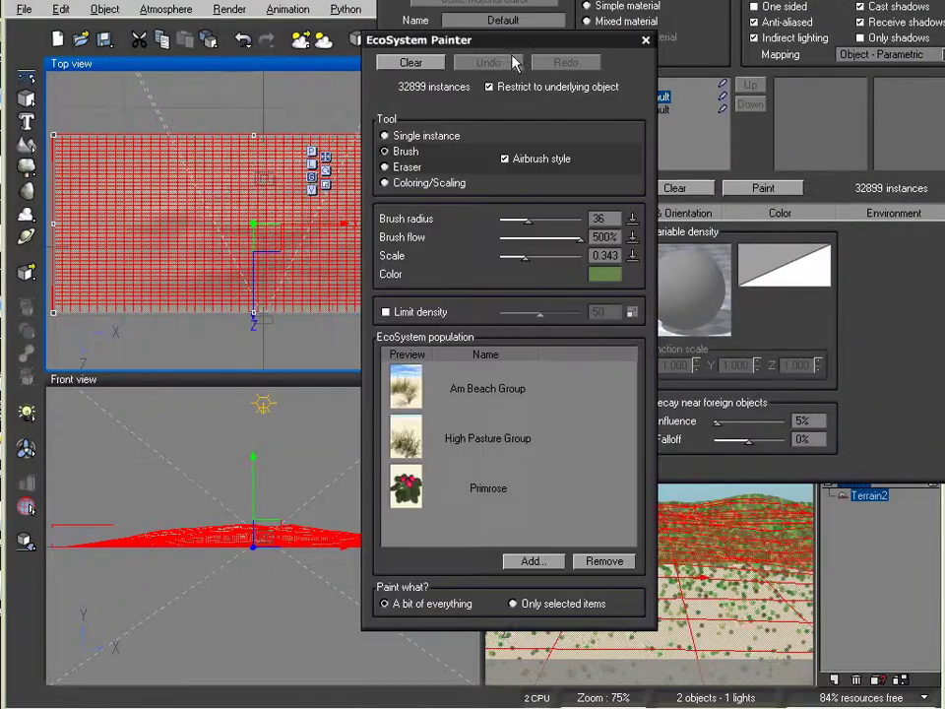
drag(433, 41, 615, 0)
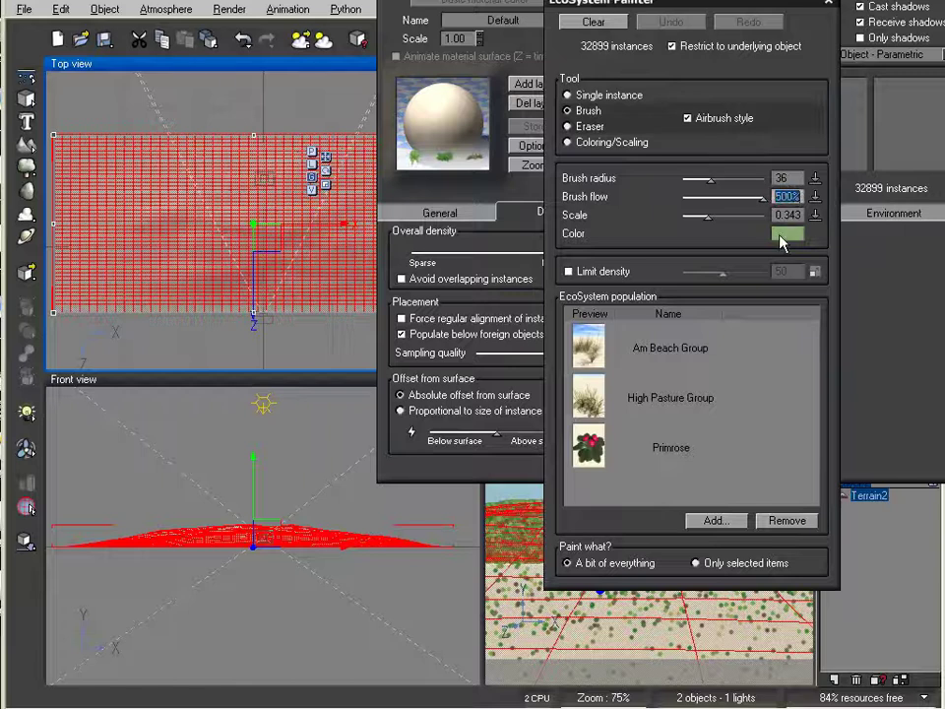
text(2000)
drag(483, 2, 816, 0)
- Paint the camera cone densely with the 2000% flow brush, close the painter, and render the main camera view
click(217, 153)
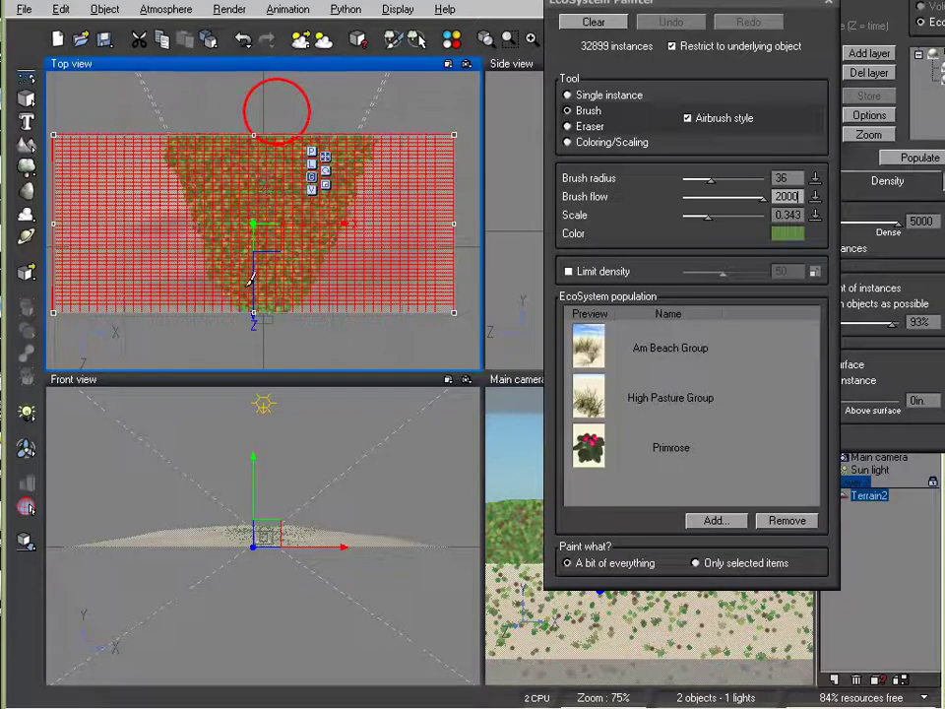
drag(276, 277, 265, 182)
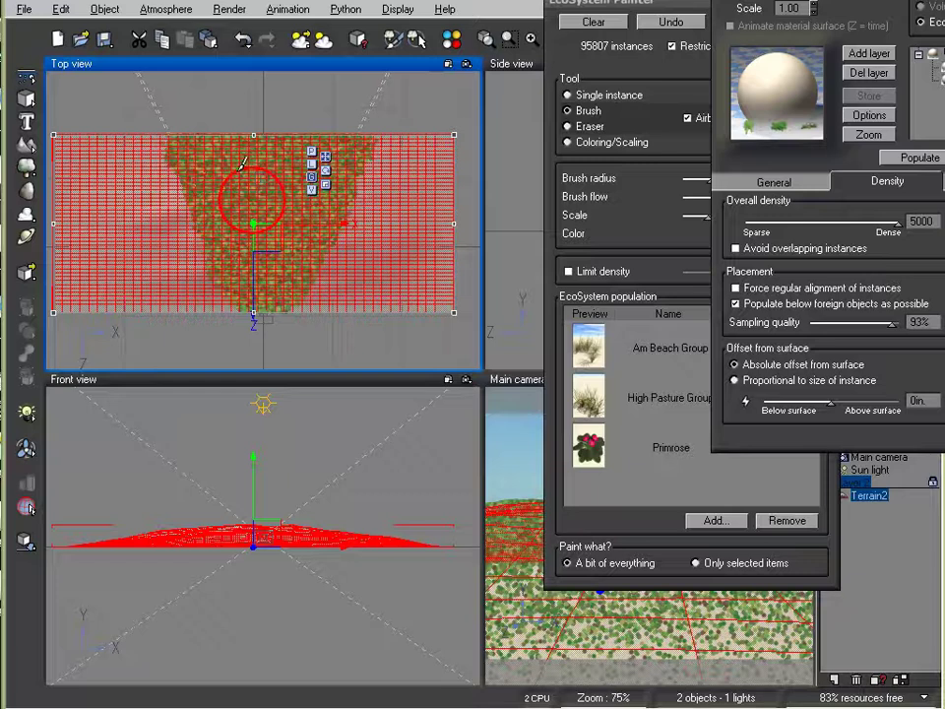
click(264, 266)
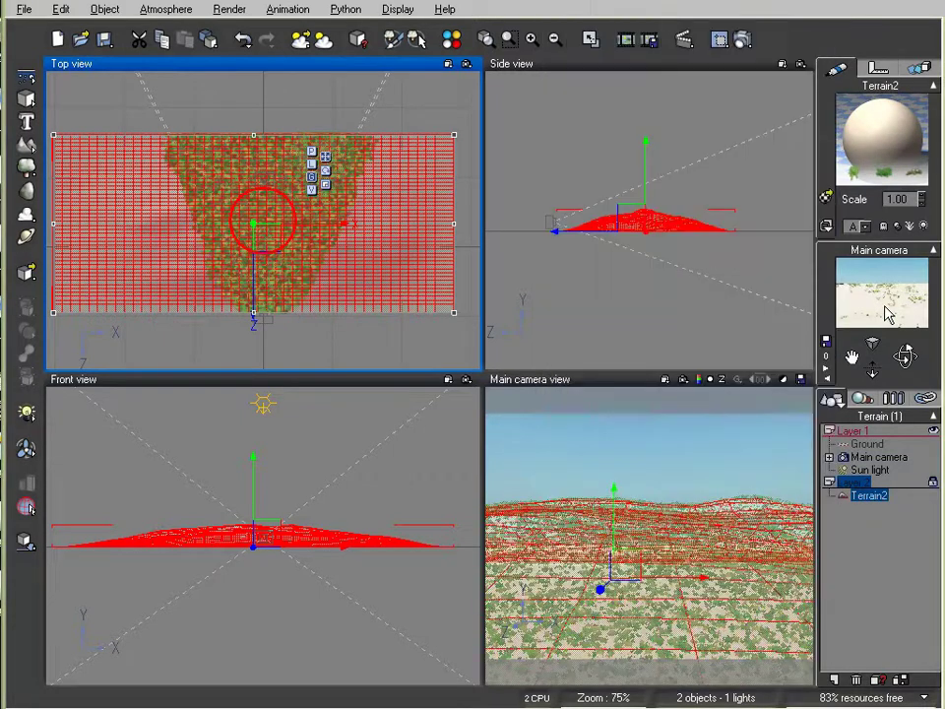
click(743, 41)
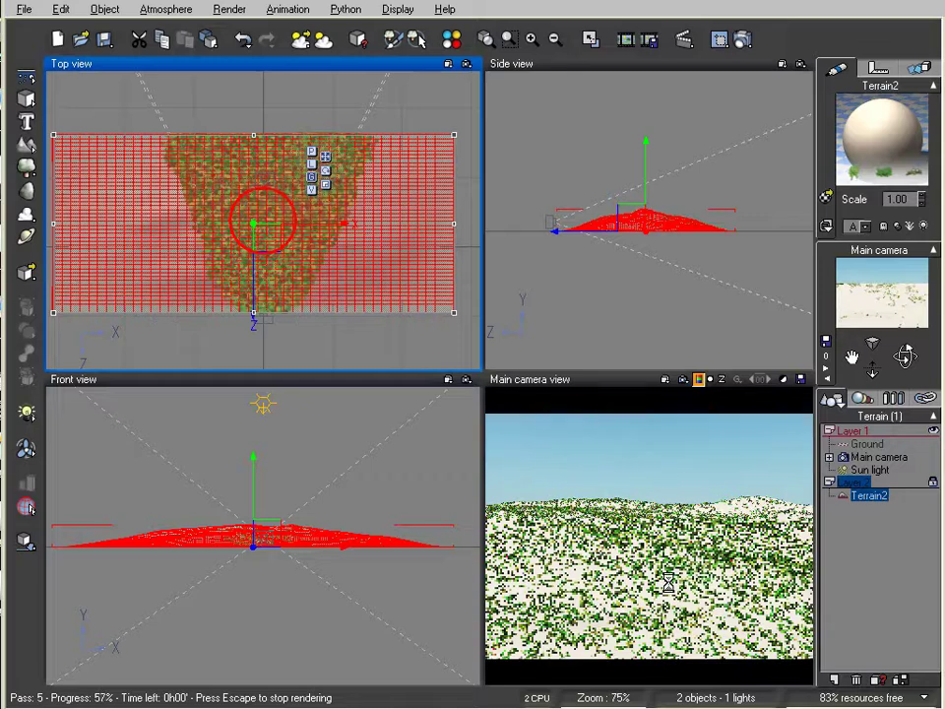
click(664, 542)
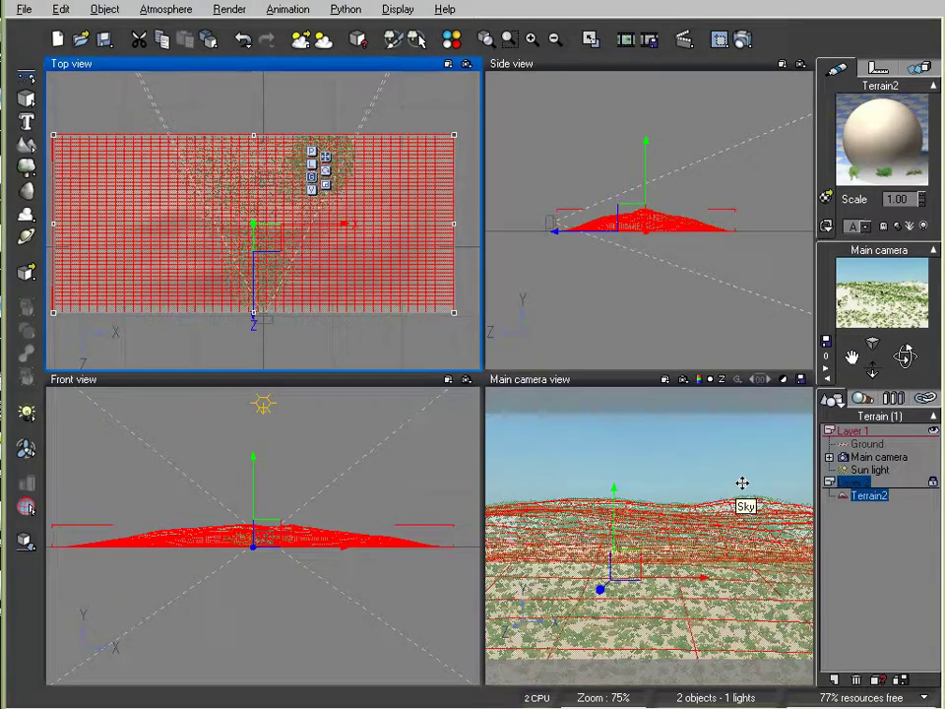
- Reselect Terrain2 and shift it slightly along the positive X axis in the Top view, together with its plants
click(409, 345)
click(363, 280)
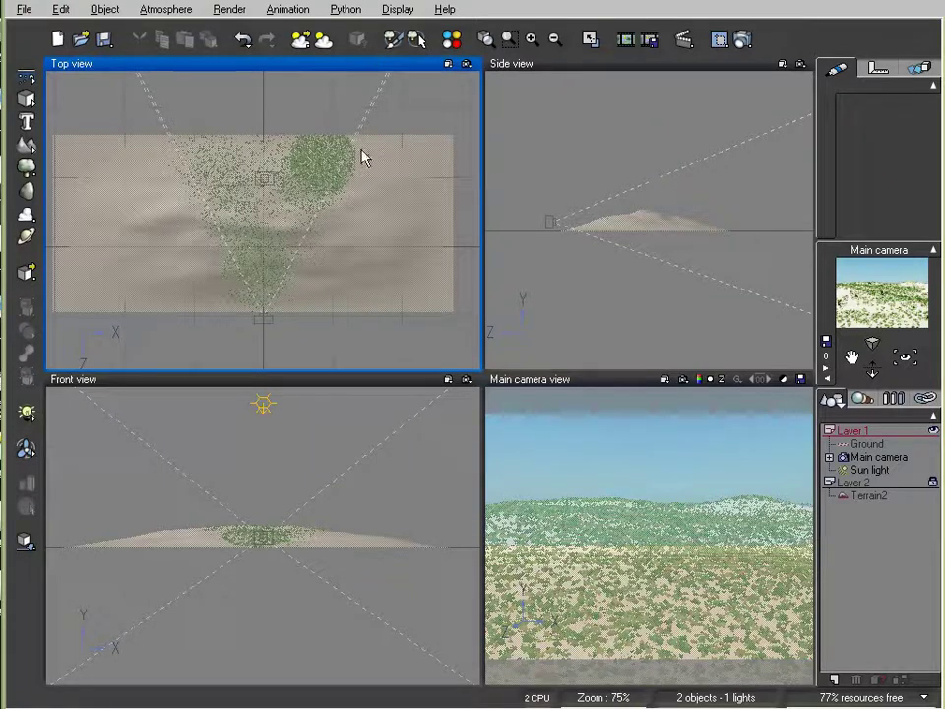
click(873, 496)
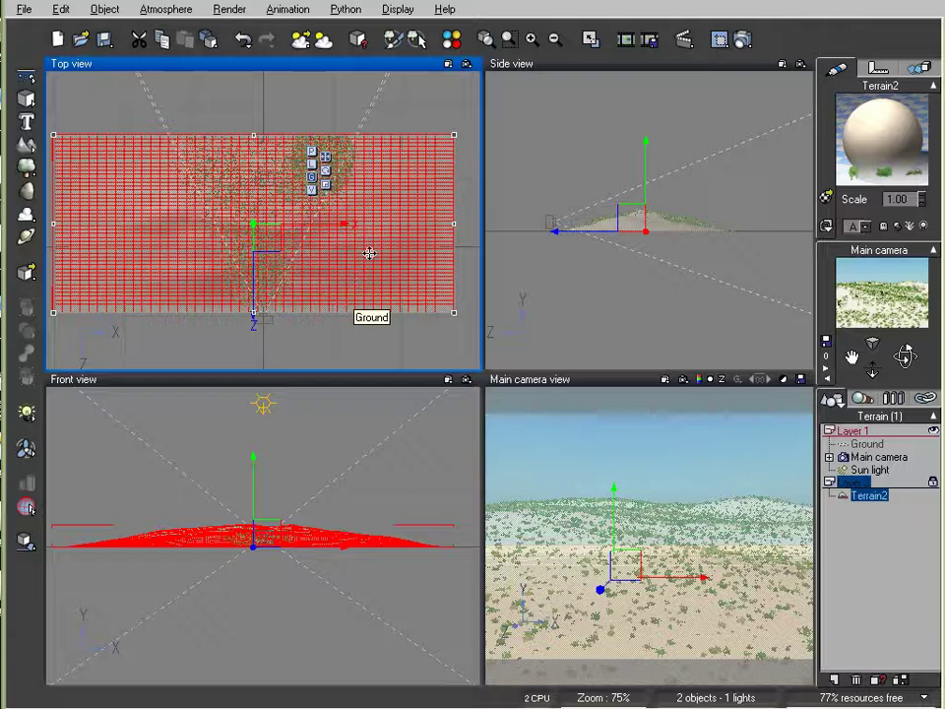
click(369, 254)
drag(369, 254, 376, 253)
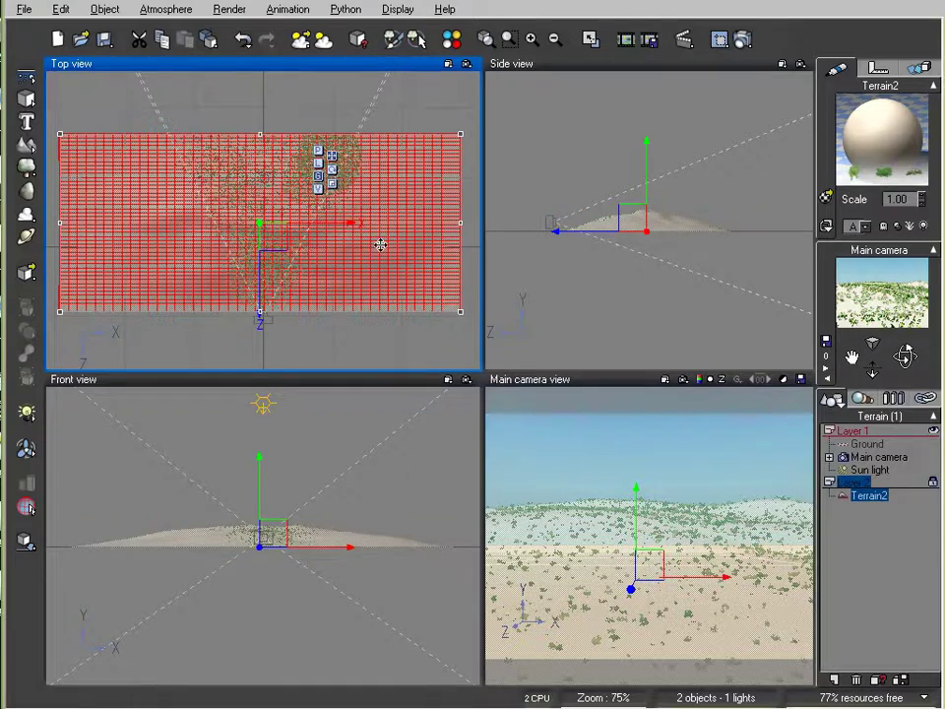
drag(382, 242, 397, 253)
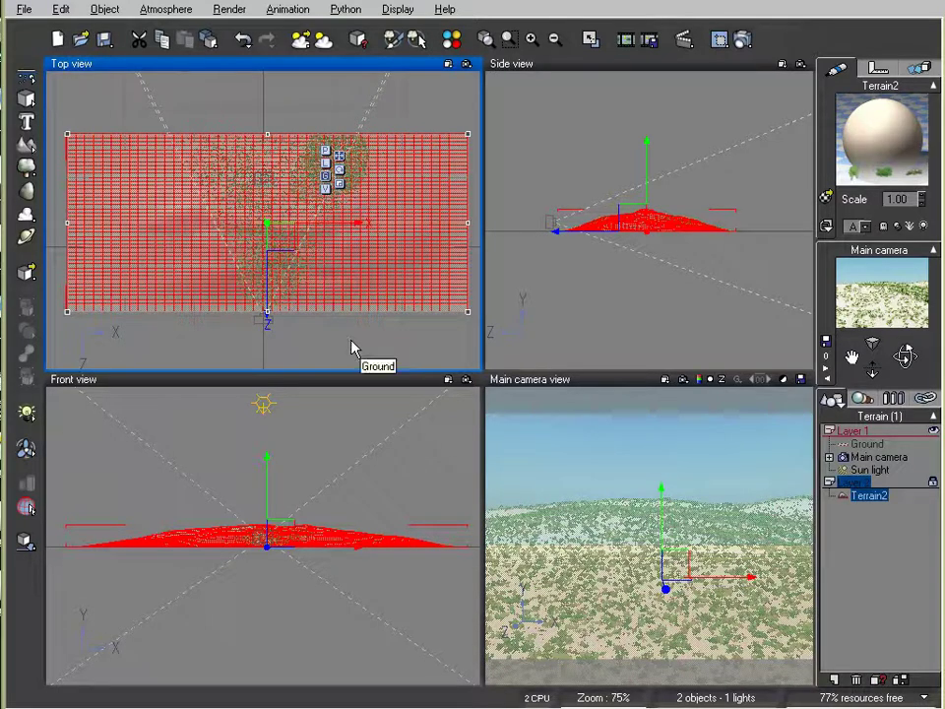
- Switch the status readout from free resources to the scene's polygon count
click(923, 698)
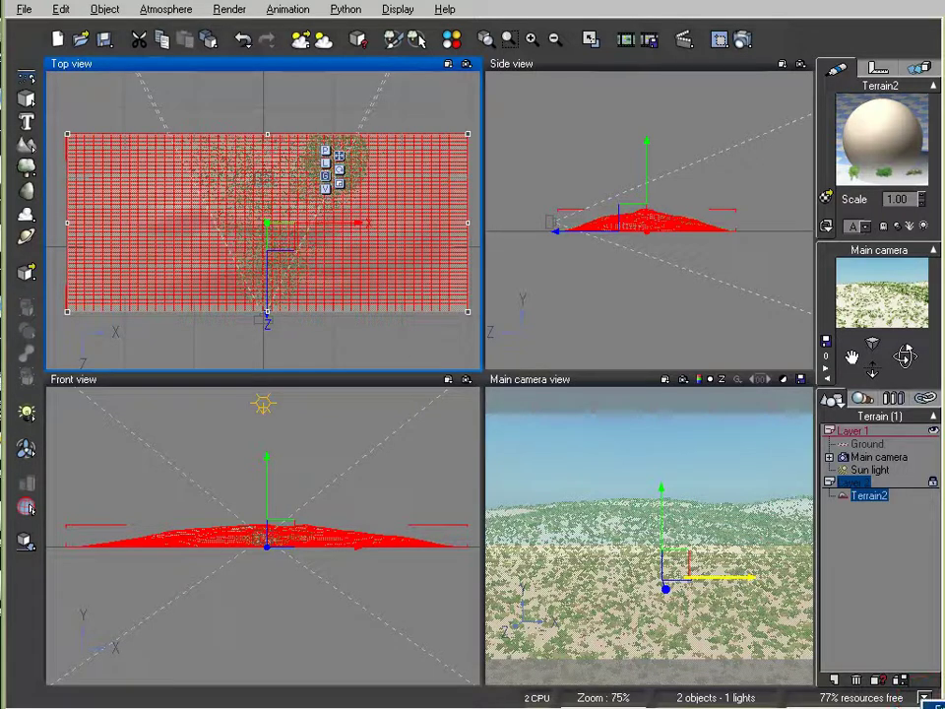
click(933, 705)
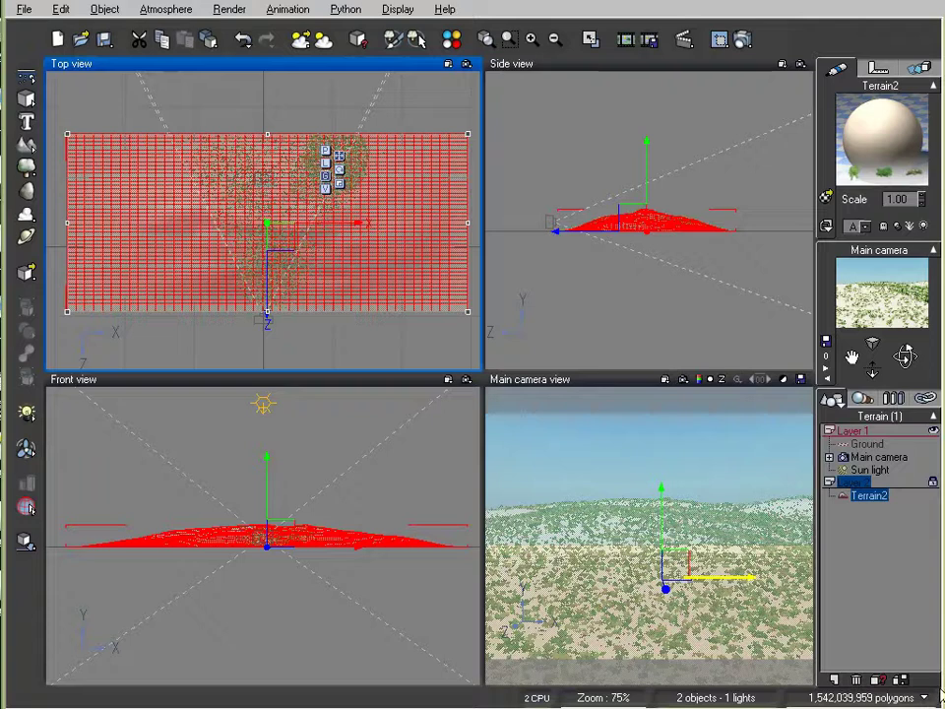